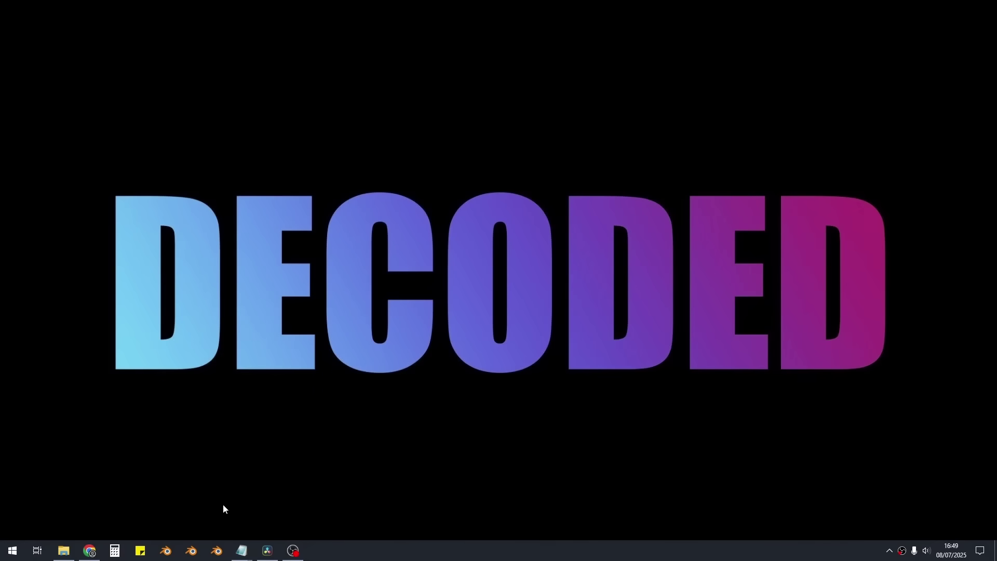
# - Launch Blender 4.5 Beta from the taskbar and view the Beta builds folder in File Explorer
pyautogui.click(192, 551)
pyautogui.click(218, 551)
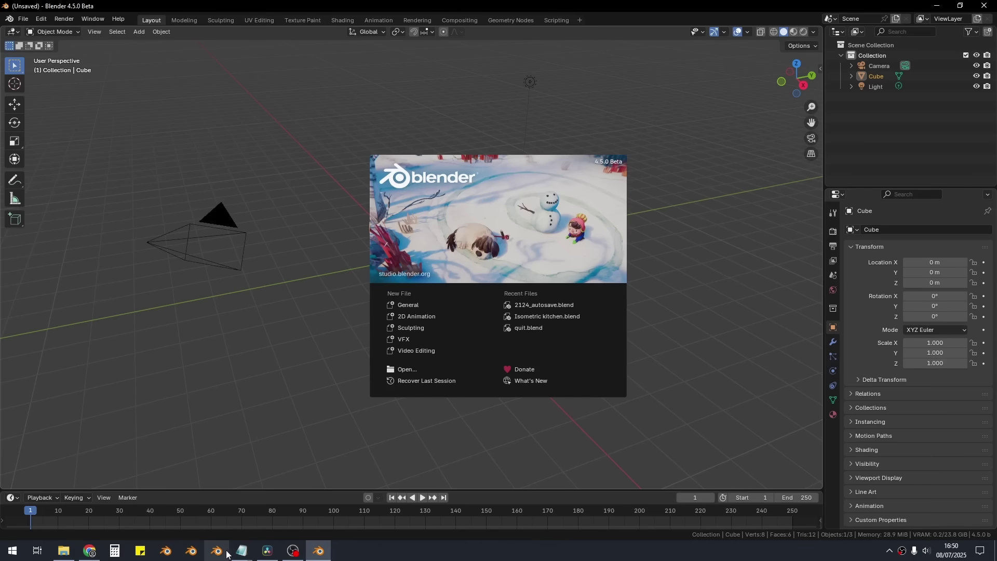
pyautogui.click(64, 550)
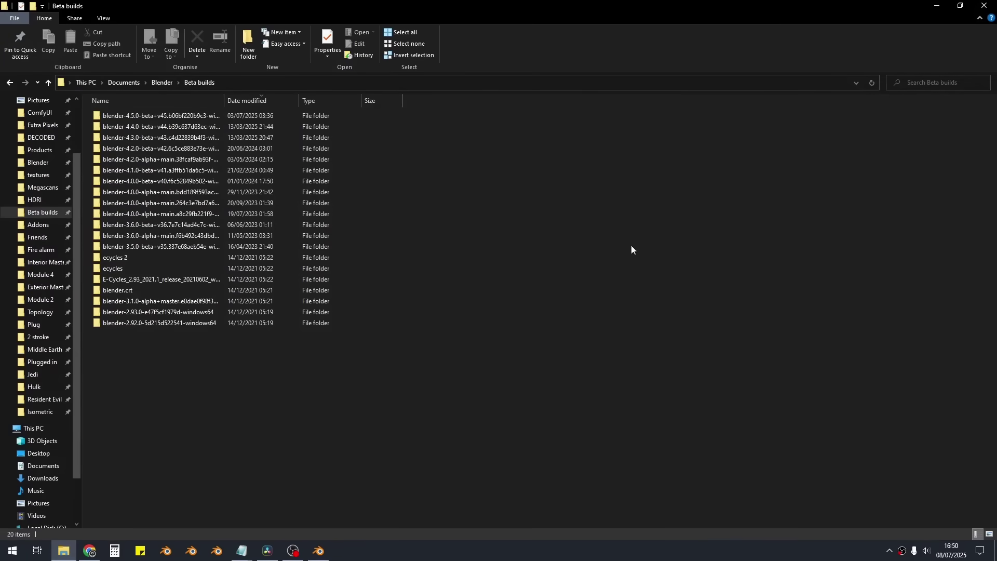
# - In Preferences > System, switch the display backend to OpenGL and back to Vulkan
pyautogui.click(319, 551)
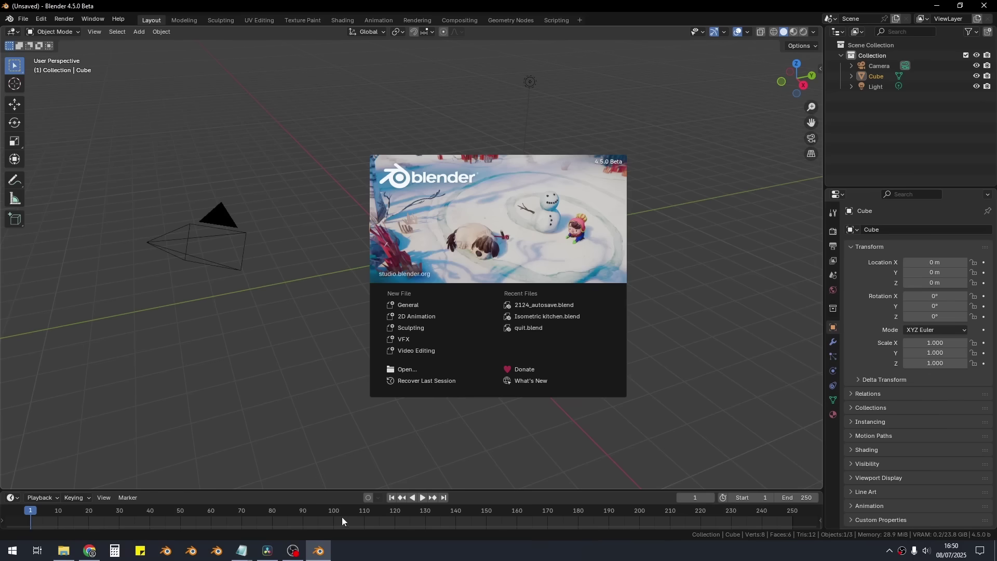
pyautogui.click(294, 260)
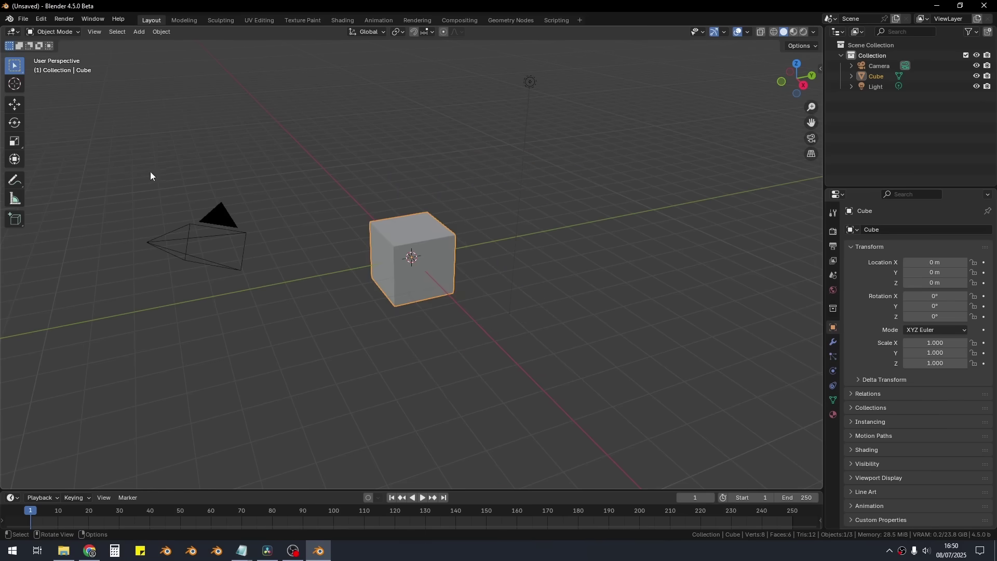
pyautogui.click(41, 19)
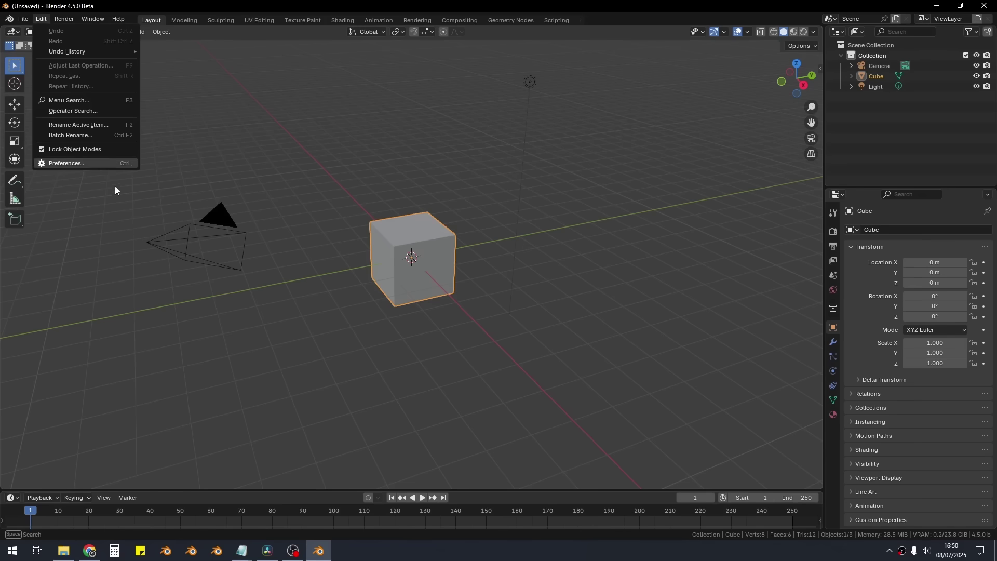
pyautogui.click(98, 164)
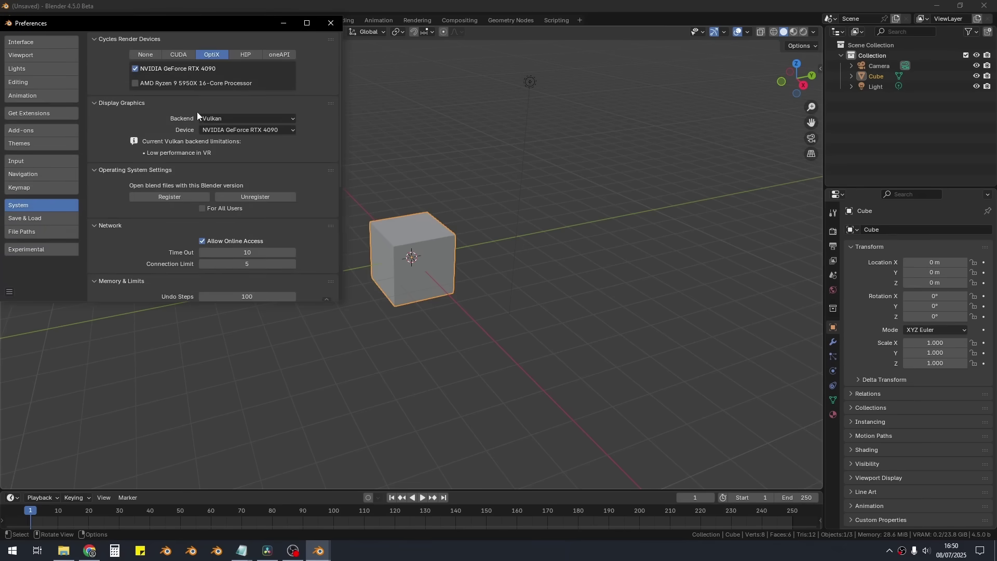
pyautogui.click(230, 118)
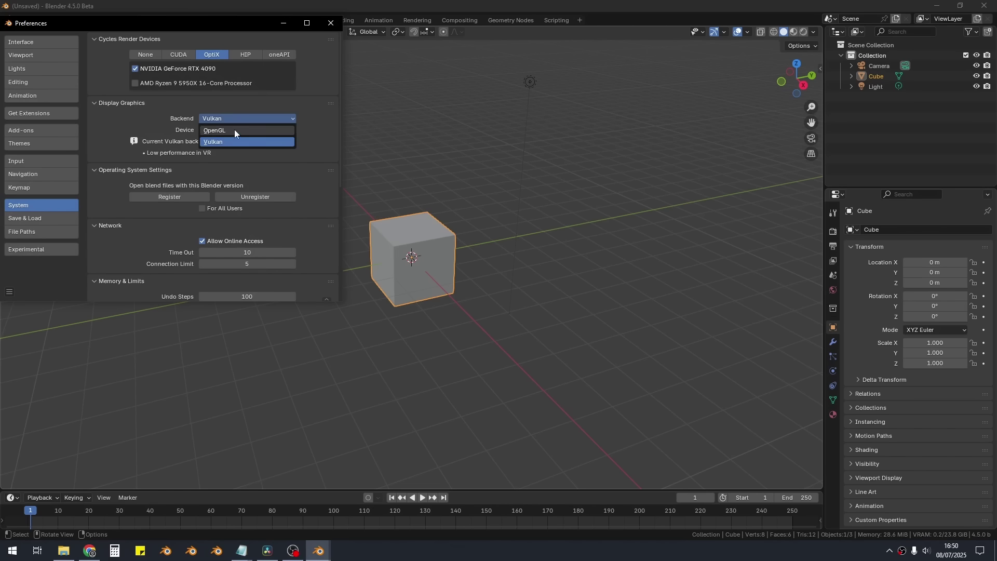
pyautogui.click(235, 129)
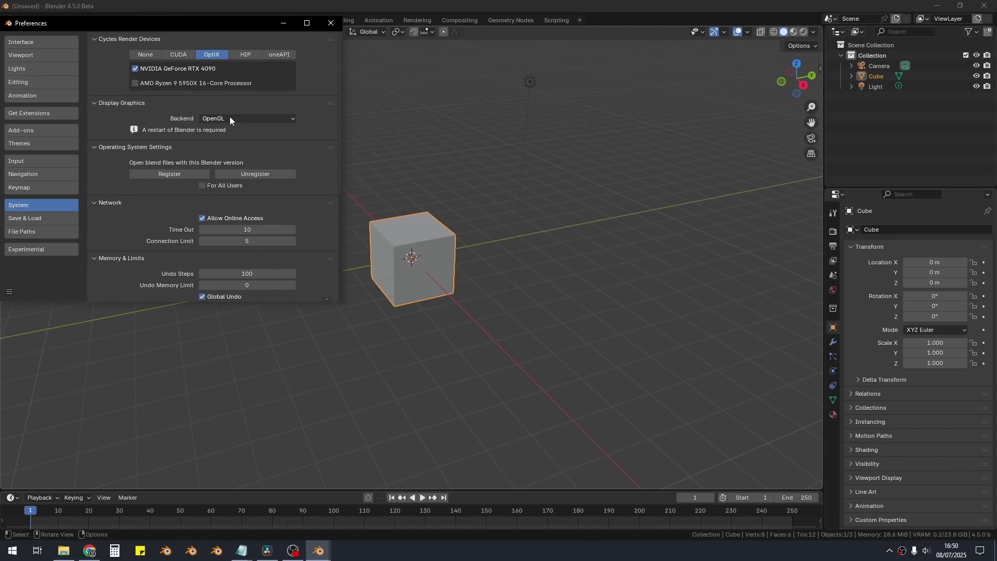
pyautogui.click(231, 118)
pyautogui.click(229, 138)
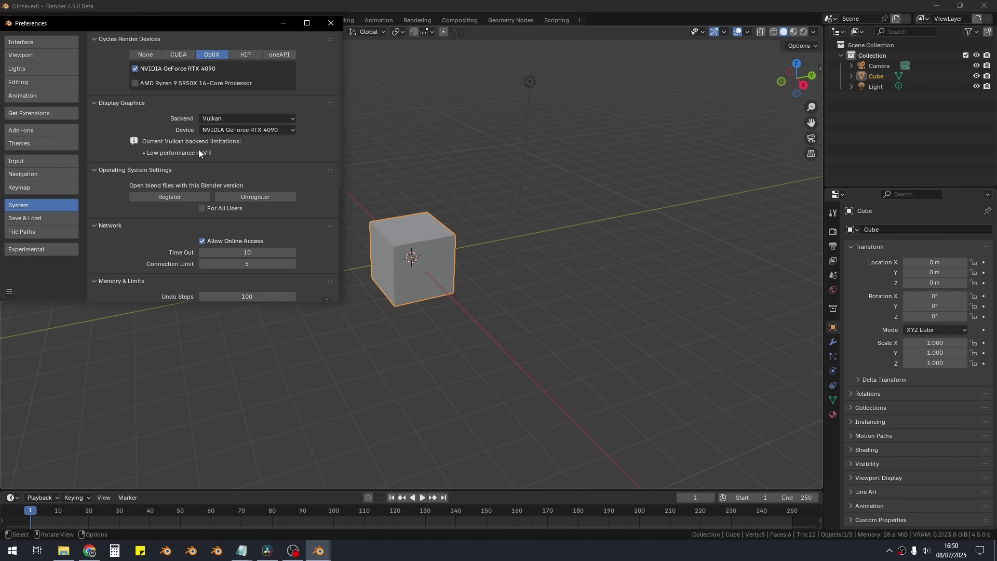
# - Save the preferences and close Blender 4.5
pyautogui.click(9, 293)
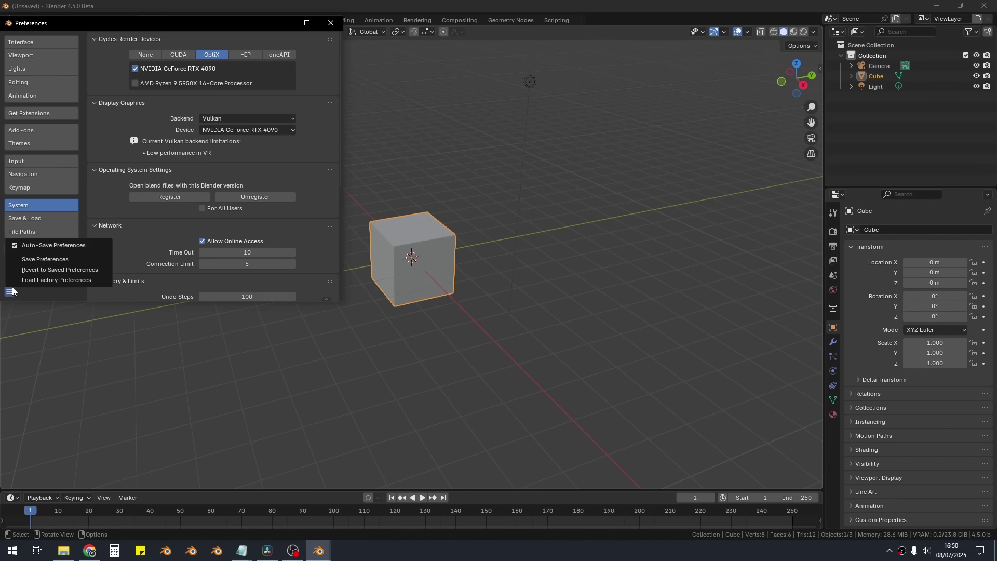
pyautogui.click(61, 259)
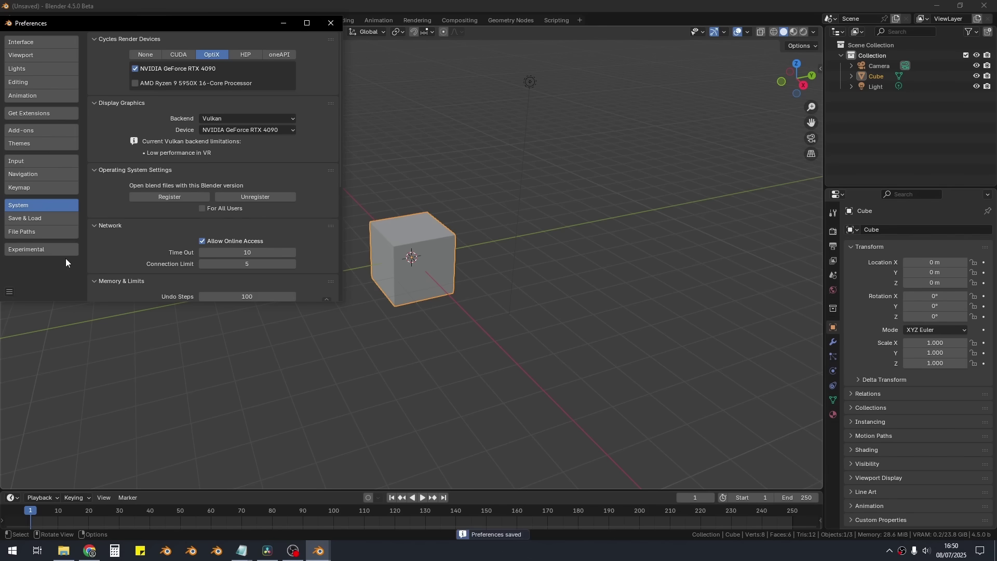
pyautogui.click(984, 5)
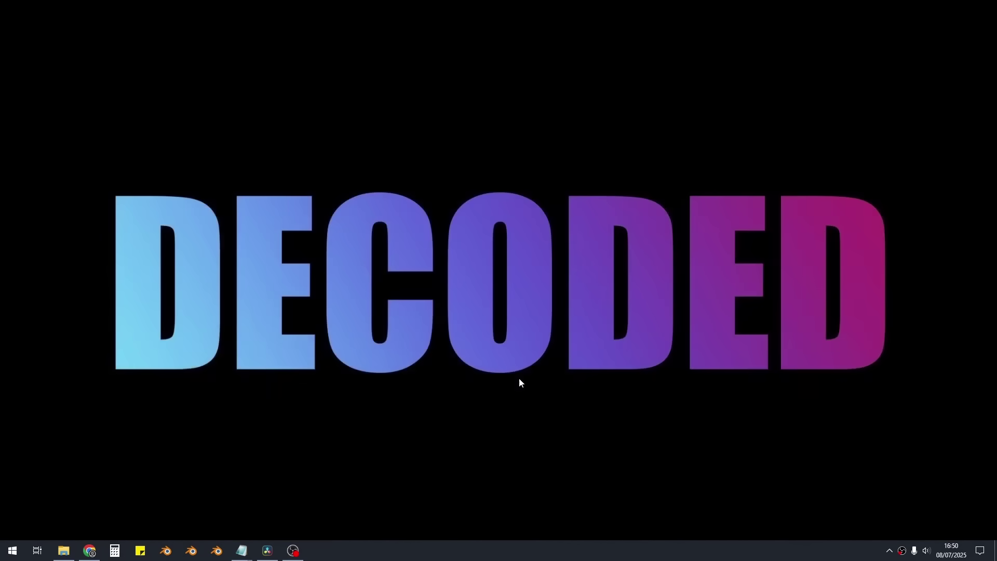
# - Relaunch Blender 4.5 from the taskbar with the saved Vulkan backend
pyautogui.click(218, 549)
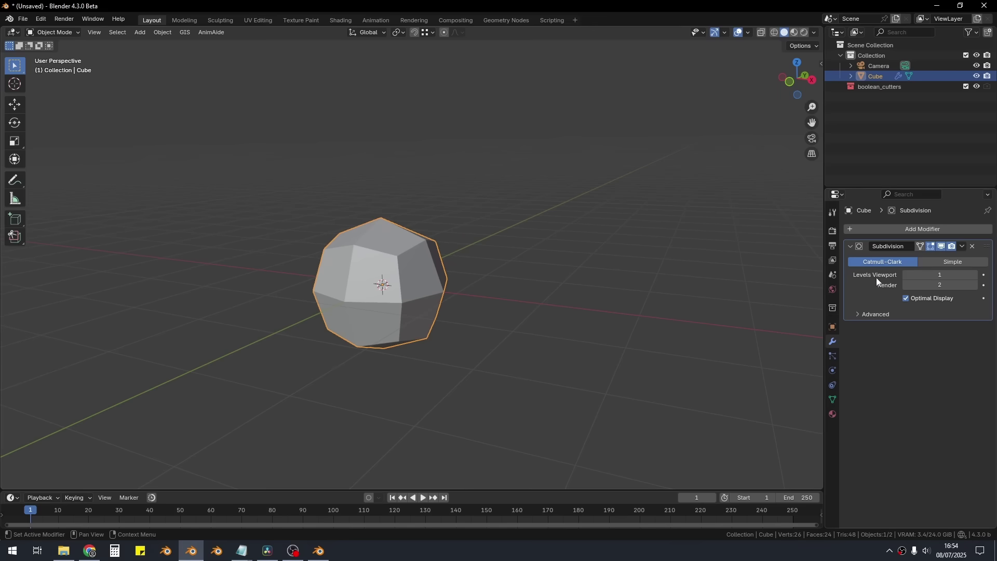
# - Set Blender 4.3's Subdivision Levels Viewport to 11, then begin editing the same field in 4.5
pyautogui.click(939, 272)
pyautogui.write('11')
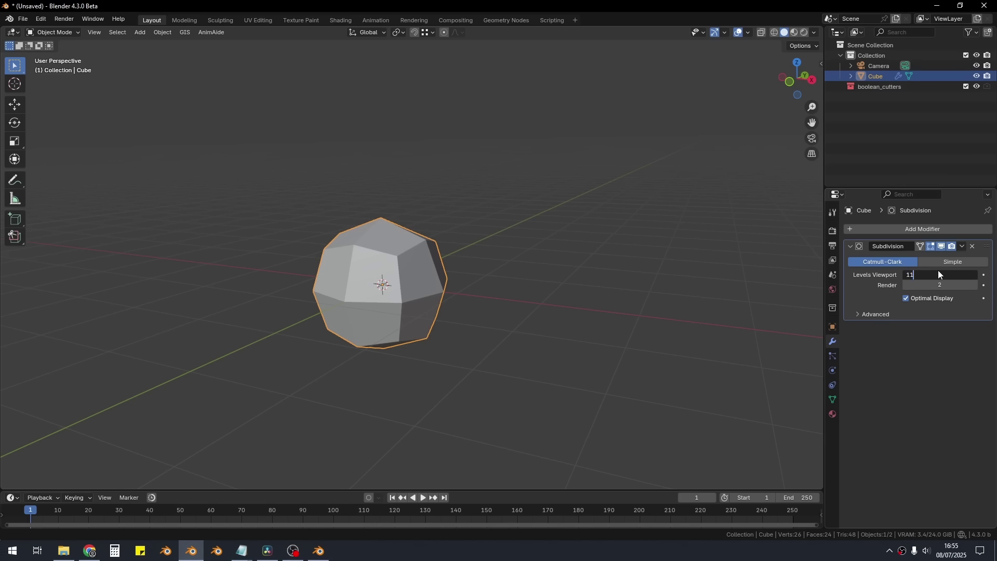
pyautogui.press('Return')
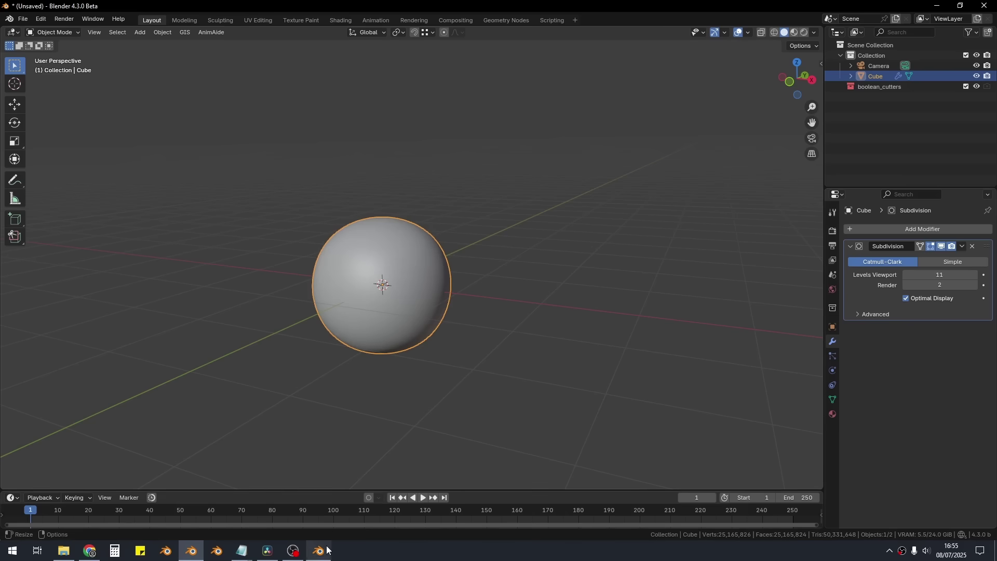
pyautogui.click(319, 550)
pyautogui.click(933, 276)
# - Enter 11 as the 4.5 cube's Subdivision Levels Viewport value
pyautogui.write('11')
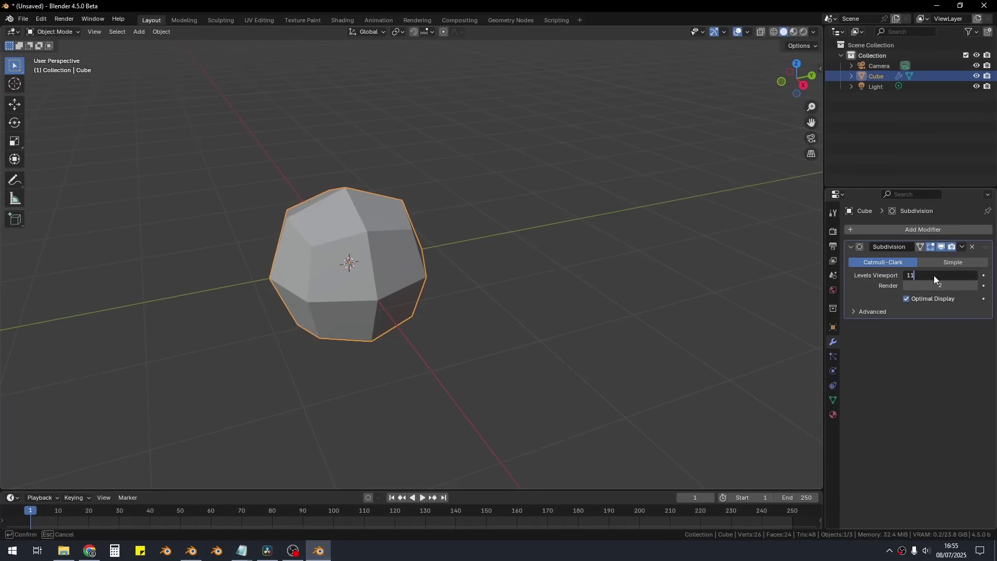
pyautogui.press('Return')
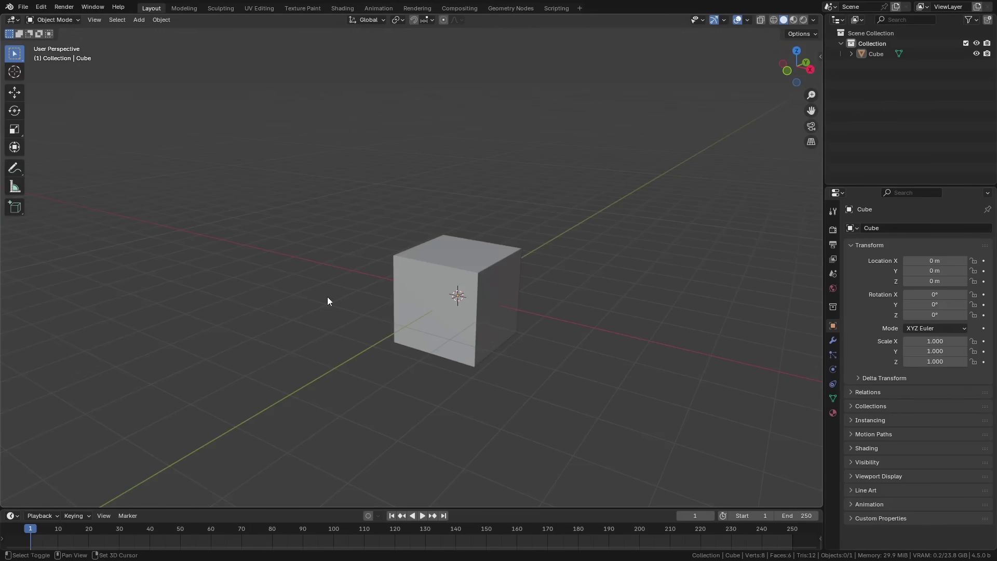
# - Give the cube a level-6 Subdivision modifier and apply it to the mesh
pyautogui.keyDown('shift'); pyautogui.moveTo(320, 297); pyautogui.dragTo(304, 312, button='middle'); pyautogui.keyUp('shift')
pyautogui.click(412, 325)
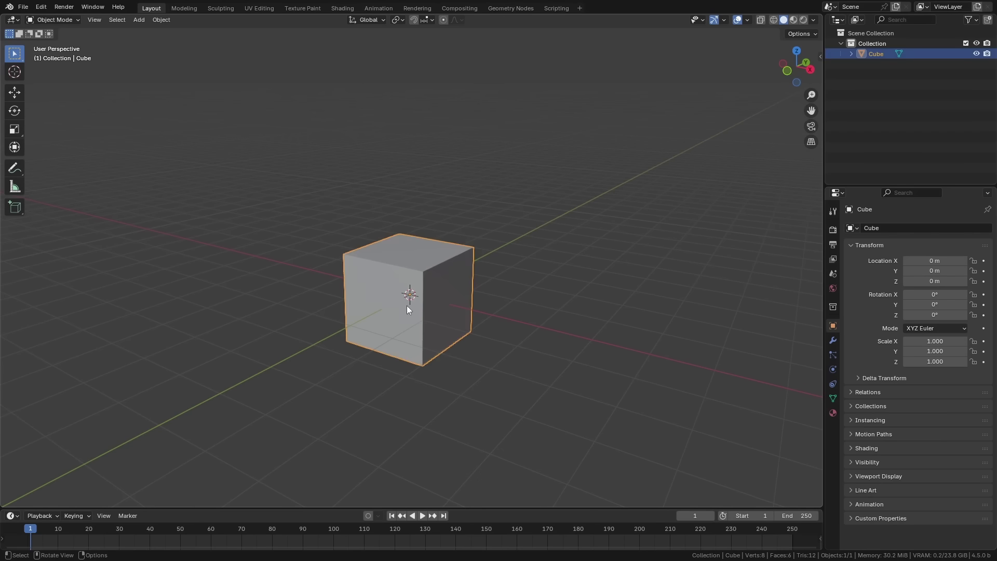
pyautogui.hotkey('ctrl', '5')
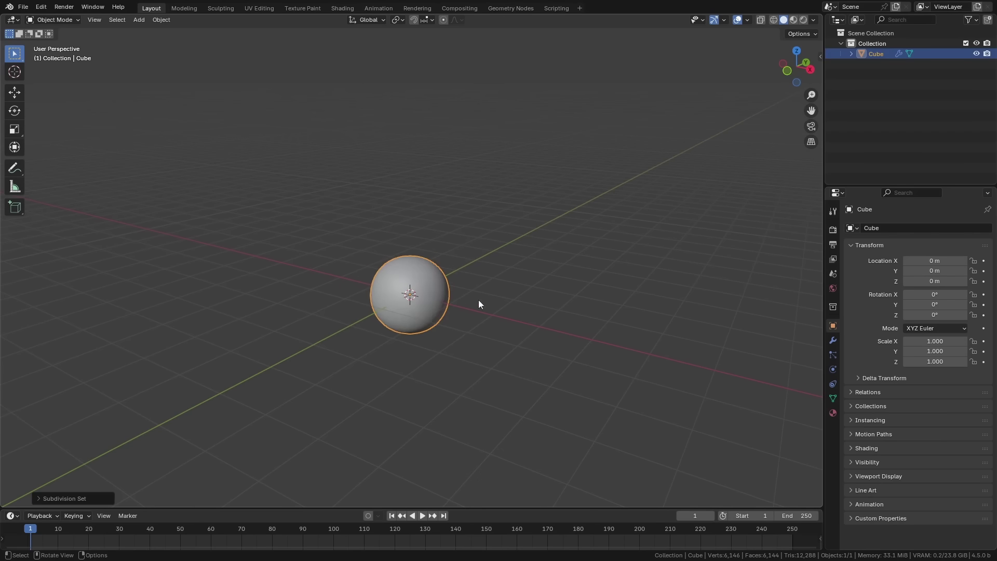
pyautogui.click(833, 340)
pyautogui.click(974, 273)
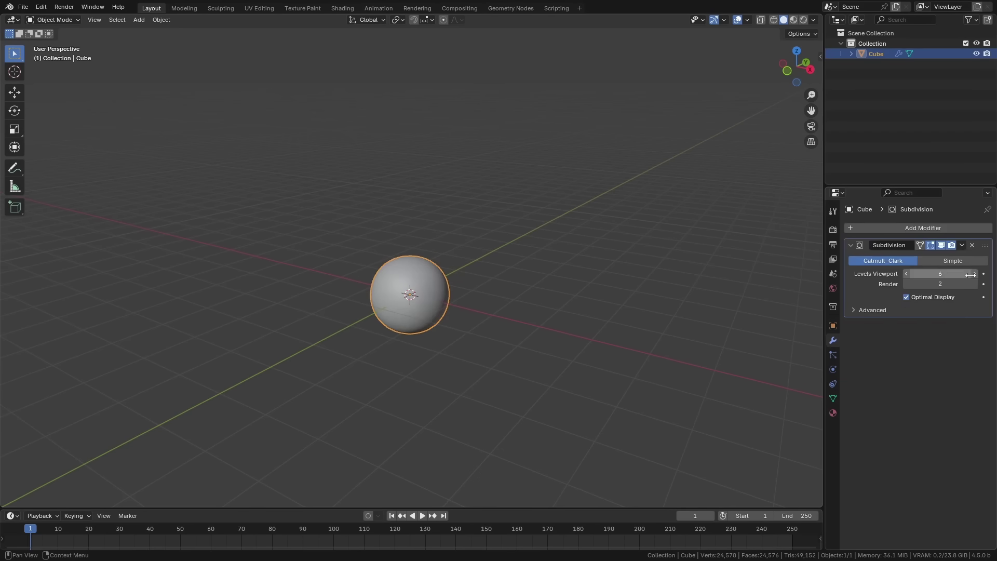
pyautogui.click(962, 245)
pyautogui.click(952, 256)
# - Check the sphere's mesh in Edit Mode, then switch to front orthographic view
pyautogui.press('Tab')
pyautogui.scroll(1, 406, 295)
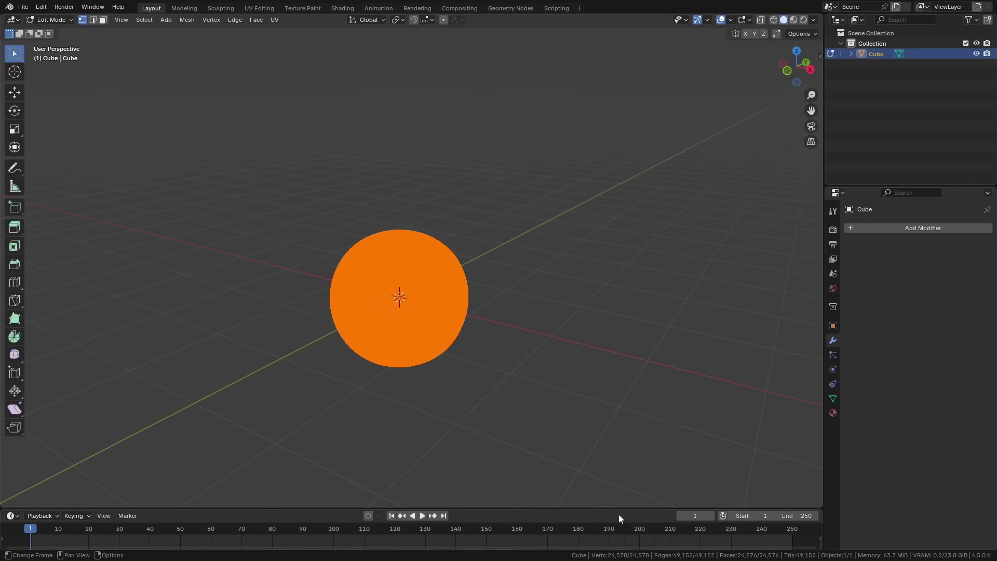
pyautogui.press('Tab')
pyautogui.scroll(-2, 452, 349)
pyautogui.moveTo(428, 343); pyautogui.dragTo(461, 318, button='middle')
pyautogui.scroll(-2, 461, 318)
pyautogui.scroll(4, 461, 318)
pyautogui.press('KP_1')
pyautogui.scroll(-4, 462, 317)
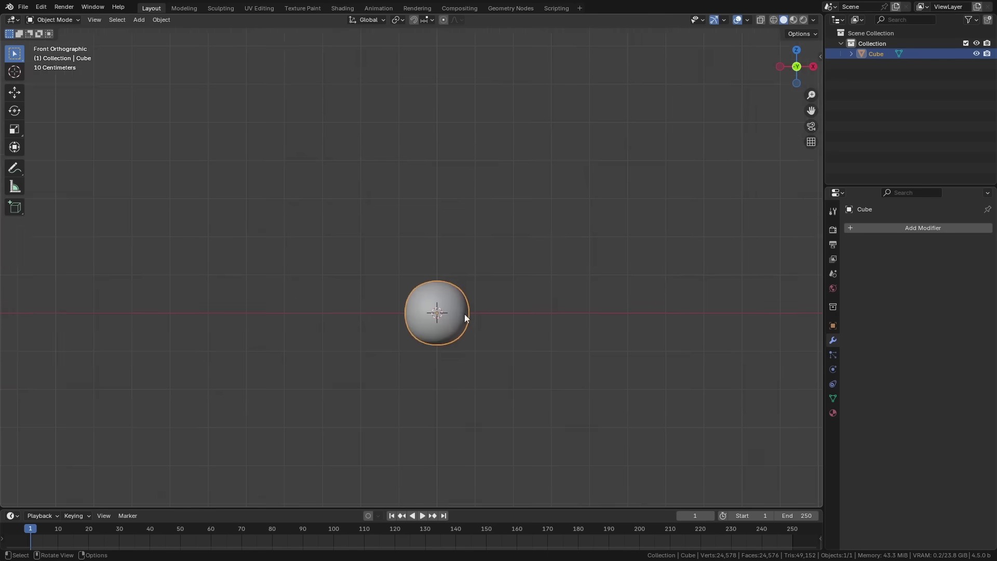
# - Duplicate the sphere upward along Z into a stacked column of nine spheres
pyautogui.hotkey('shift', 'd')
pyautogui.press('z')
pyautogui.click(450, 326)
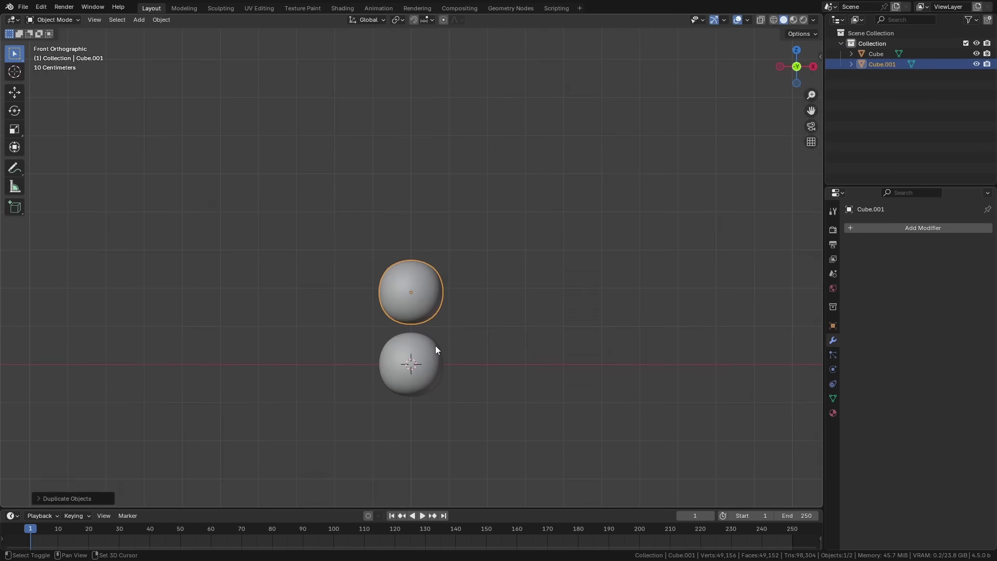
pyautogui.hotkey('shift', 'r')
pyautogui.hotkey('shift', 'r')
pyautogui.hotkey('shift', 'r')
pyautogui.hotkey('shift', 'r')
pyautogui.scroll(-4, 438, 345)
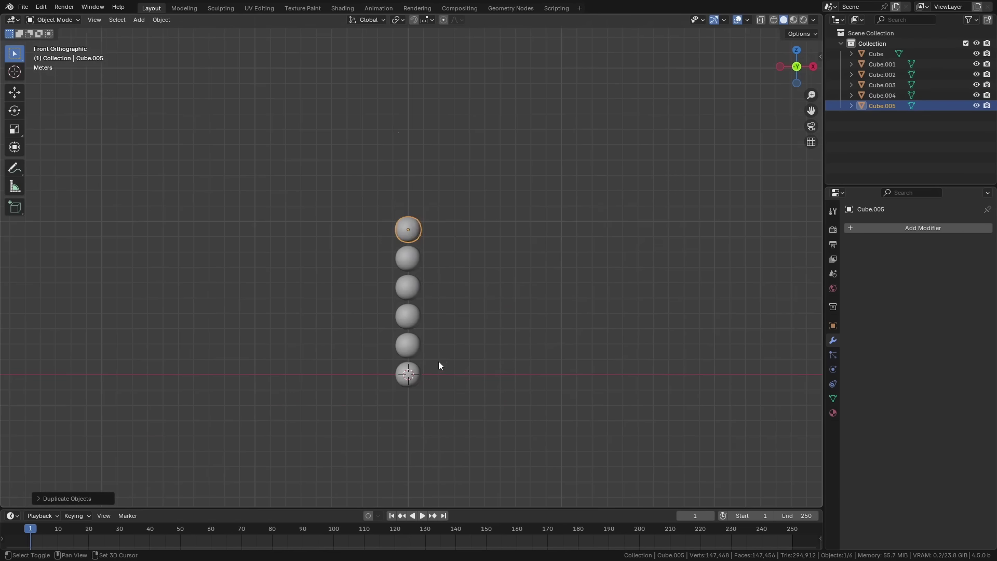
pyautogui.hotkey('shift', 'r')
pyautogui.hotkey('shift', 'r')
pyautogui.hotkey('shift', 'r')
pyautogui.scroll(-2, 444, 359)
pyautogui.press('a')
pyautogui.scroll(2, 464, 350)
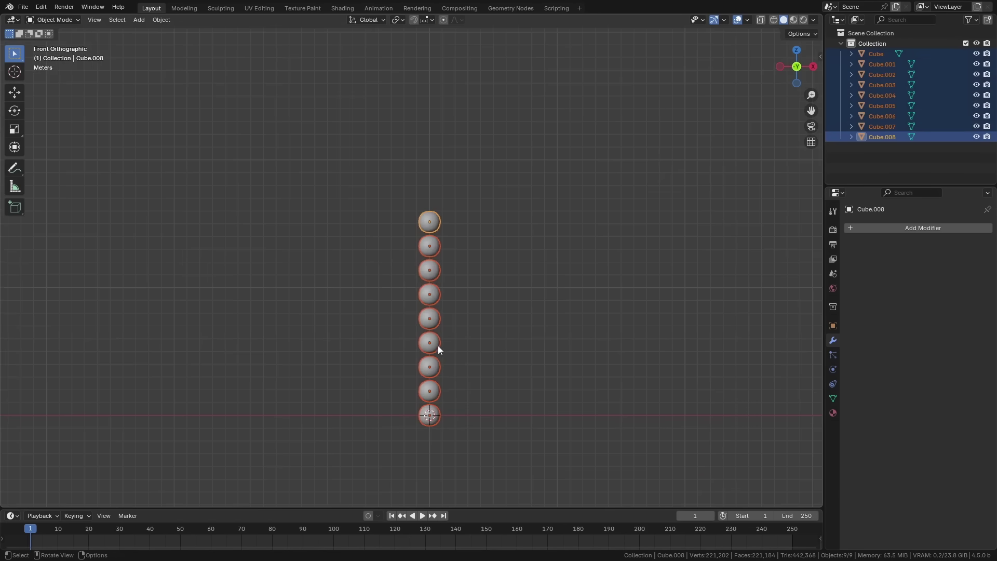
# - Duplicate the sphere column sideways repeatedly to build a row of columns
pyautogui.hotkey('shift', 'd')
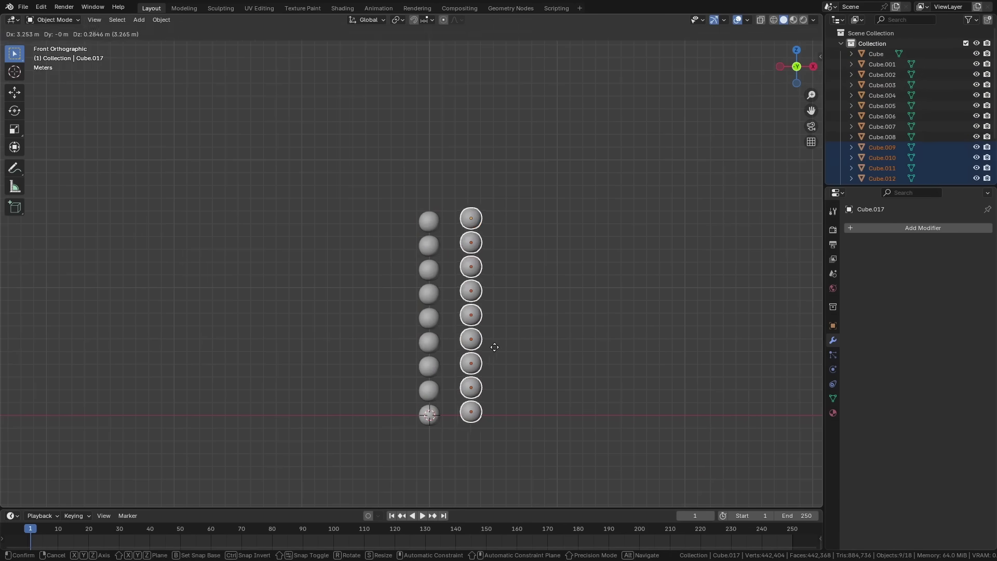
pyautogui.click(488, 351)
pyautogui.press('a')
pyautogui.hotkey('shift', 'd')
pyautogui.click(521, 305)
pyautogui.hotkey('shift', 'd')
pyautogui.click(392, 312)
pyautogui.hotkey('shift', 'd')
pyautogui.click(329, 307)
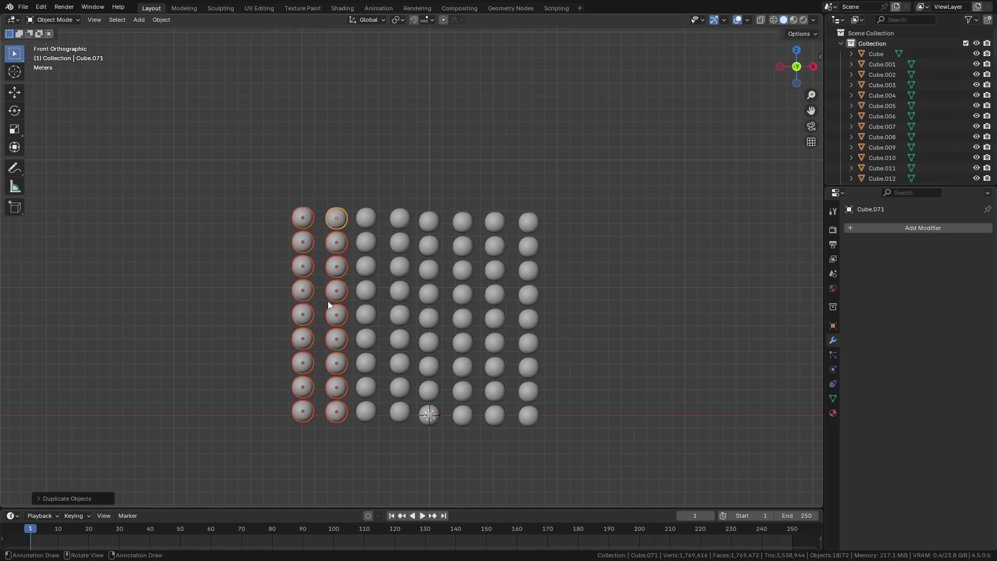
pyautogui.hotkey('shift', 'd')
pyautogui.click(267, 306)
# - Extend the grid to the right with three more column-pair copies
pyautogui.scroll(-3, 275, 303)
pyautogui.hotkey('shift', 'd')
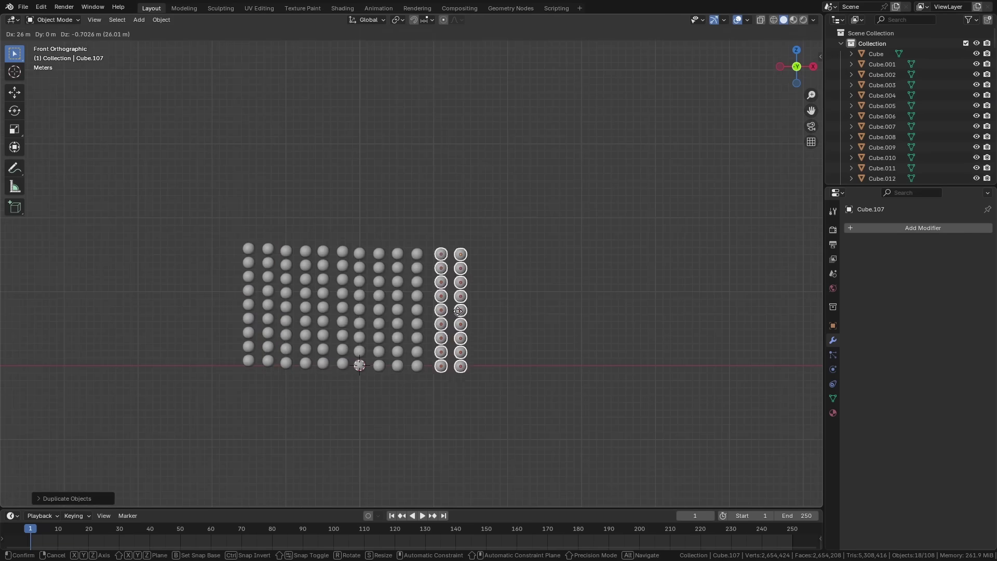
pyautogui.click(452, 307)
pyautogui.hotkey('shift', 'd')
pyautogui.click(491, 312)
pyautogui.hotkey('shift', 'd')
pyautogui.click(552, 323)
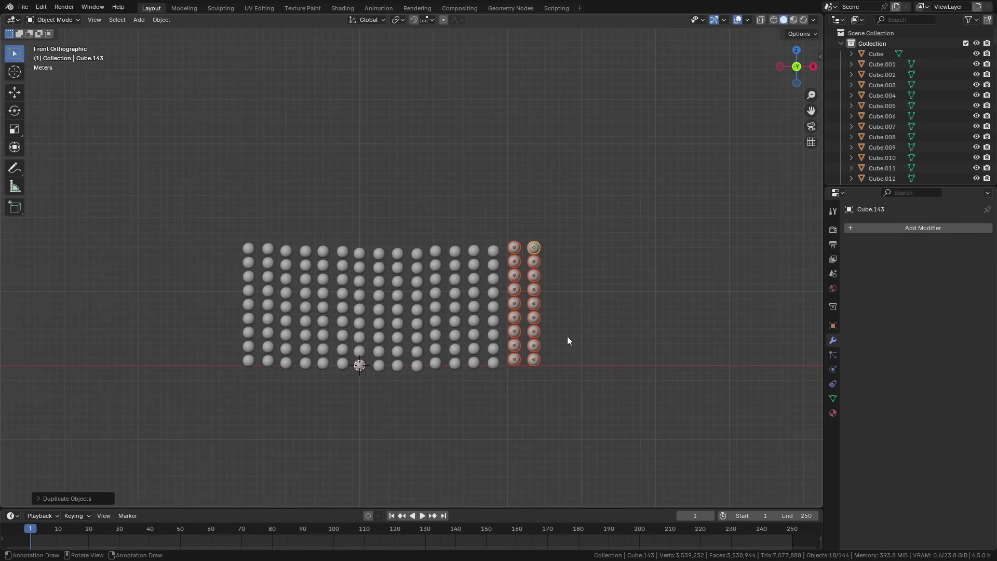
# - Duplicate the whole sphere grid twice, stacking the copies above it
pyautogui.press('a')
pyautogui.hotkey('shift', 'd')
pyautogui.click(403, 228)
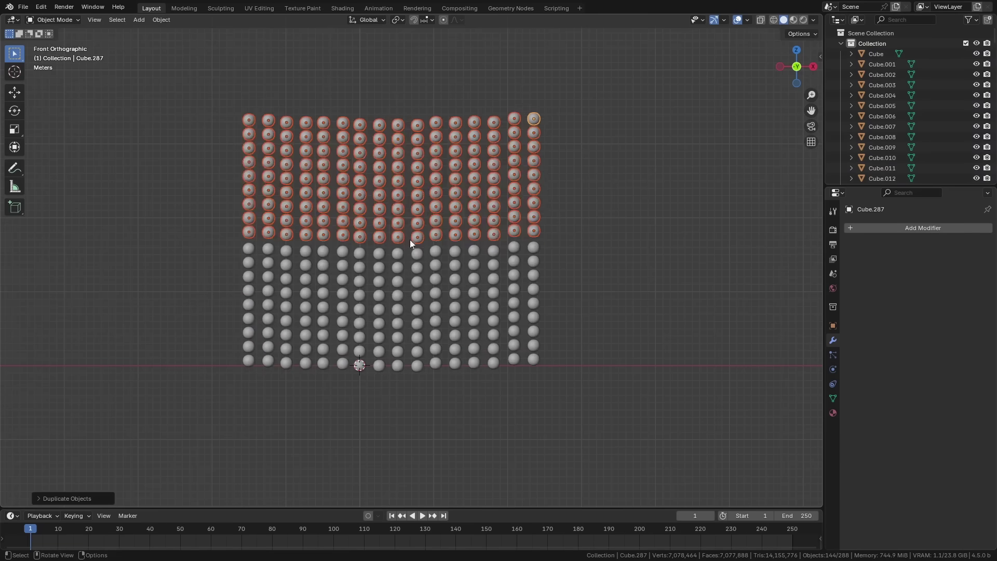
pyautogui.hotkey('shift', 'd')
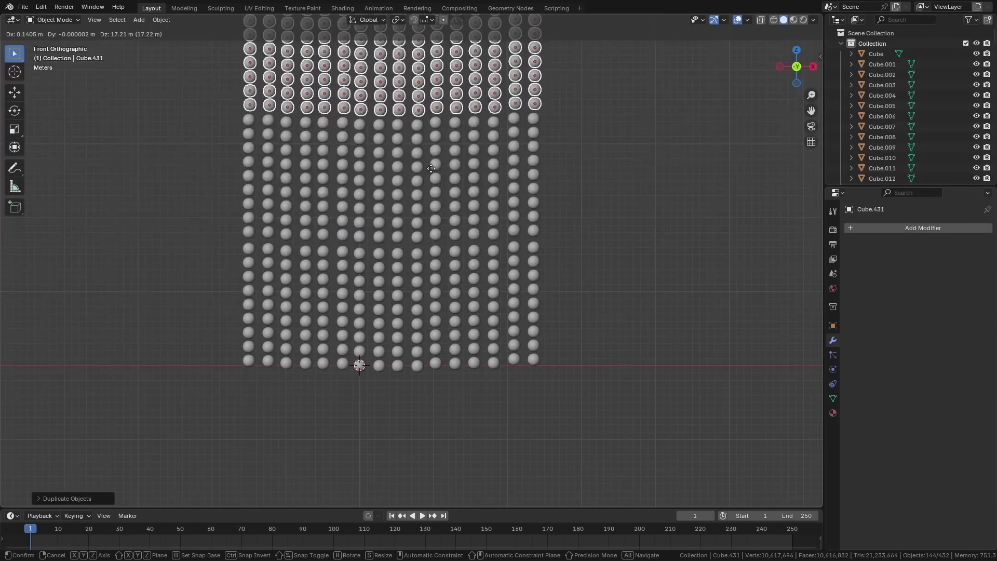
pyautogui.click(431, 164)
pyautogui.scroll(-3, 411, 163)
# - Box-select the 432 spheres and duplicate them above the existing grid
pyautogui.moveTo(513, 412); pyautogui.dragTo(207, 84)
pyautogui.keyDown('shift'); pyautogui.moveTo(432, 235); pyautogui.dragTo(438, 315, button='middle'); pyautogui.keyUp('shift')
pyautogui.hotkey('shift', 'd')
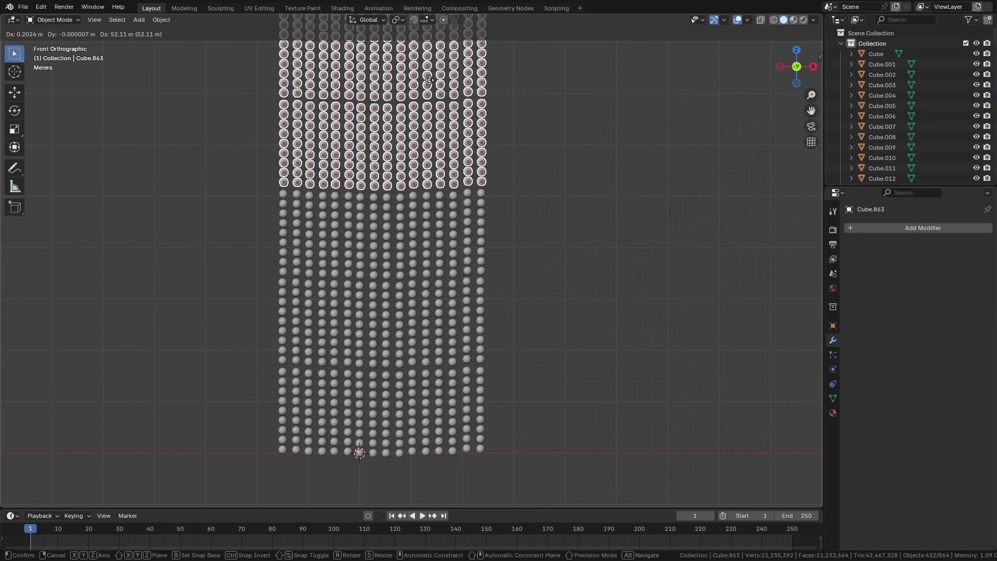
pyautogui.click(434, 80)
pyautogui.keyDown('shift'); pyautogui.moveTo(437, 166); pyautogui.dragTo(434, 204, button='middle'); pyautogui.keyUp('shift')
pyautogui.scroll(-4, 436, 207)
# - Duplicate all 864 spheres beside the original grid, making 1,728
pyautogui.moveTo(513, 460); pyautogui.dragTo(331, 154)
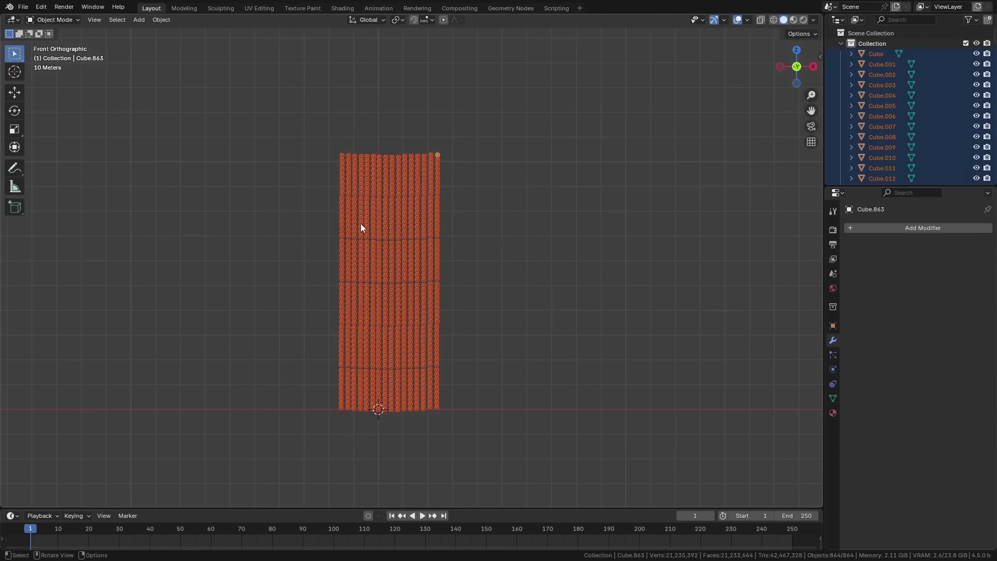
pyautogui.hotkey('shift', 'd')
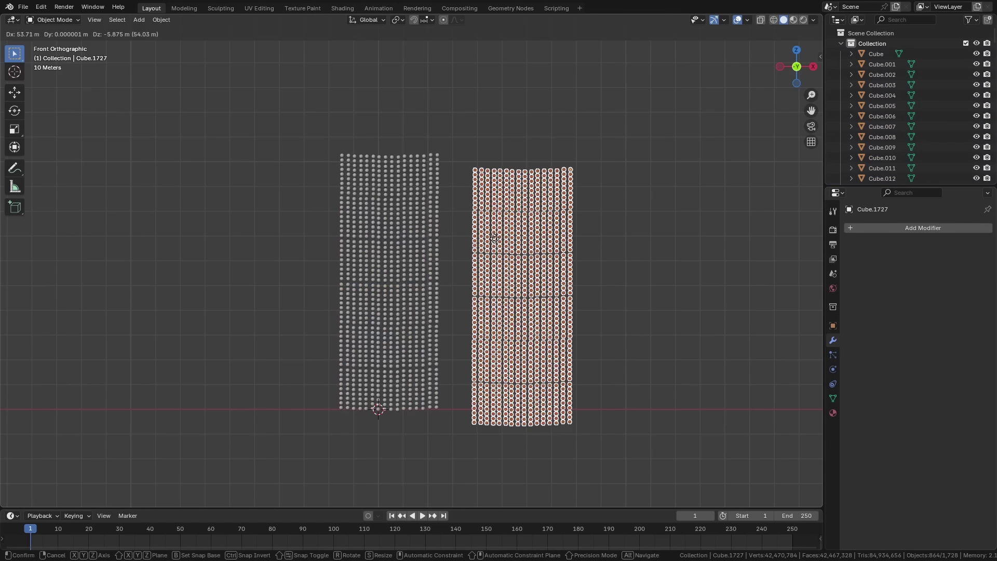
pyautogui.click(575, 326)
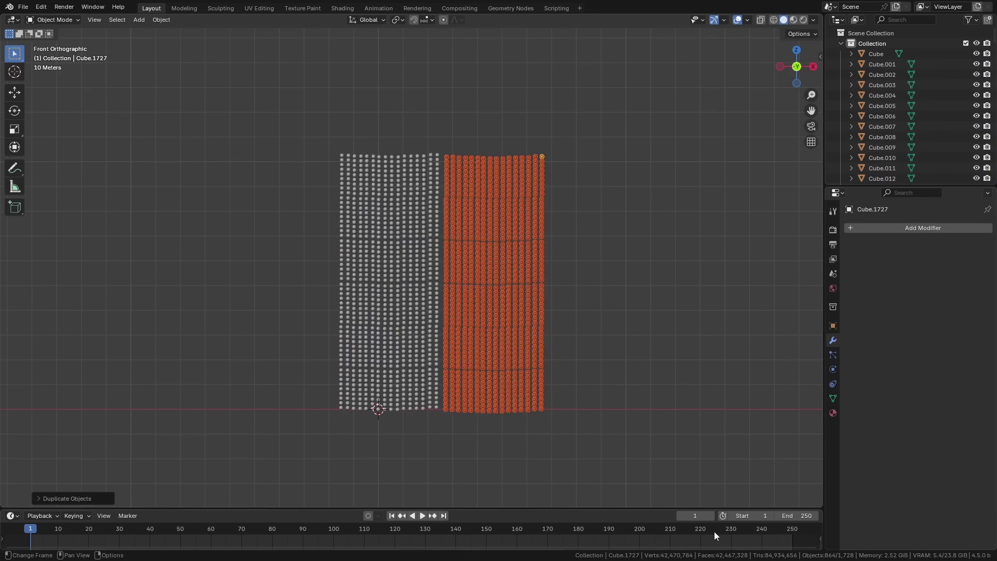
# - Zoom into the grid and select sphere Cube.1196
pyautogui.scroll(2, 457, 284)
pyautogui.scroll(8, 457, 283)
pyautogui.click(405, 250)
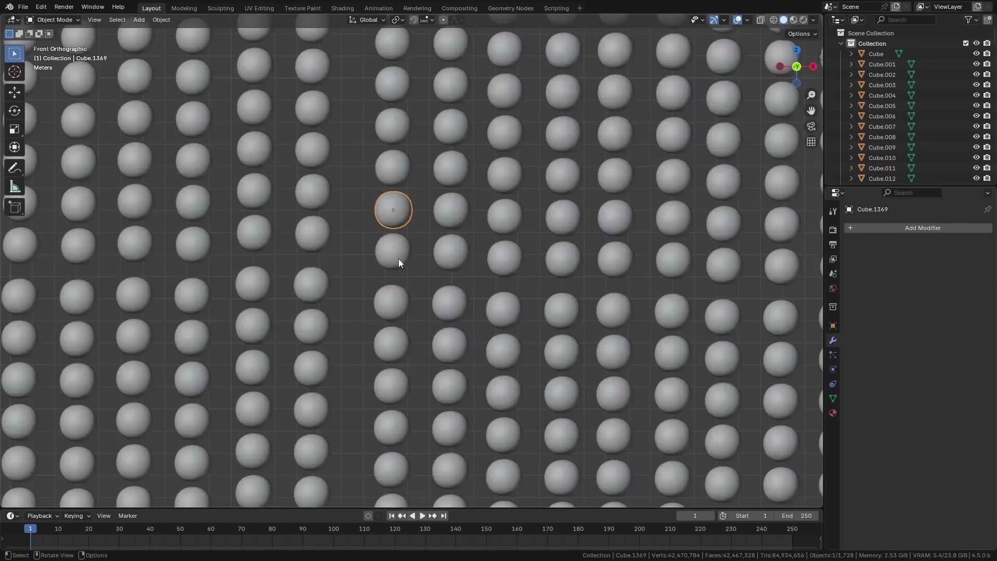
pyautogui.scroll(-5, 398, 257)
pyautogui.click(502, 257)
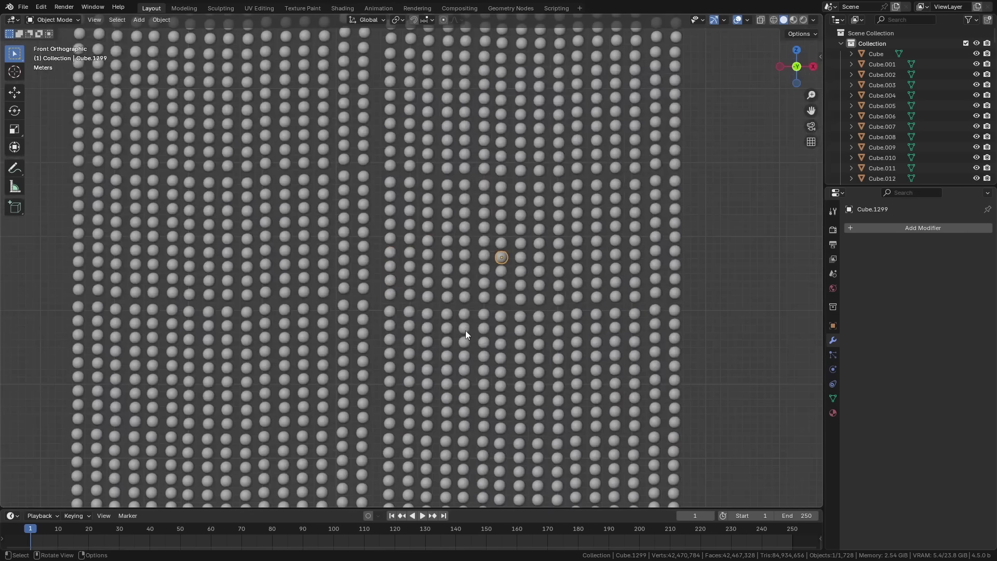
pyautogui.hotkey('ctrl', 'z')
pyautogui.click(469, 314)
pyautogui.scroll(8, 468, 297)
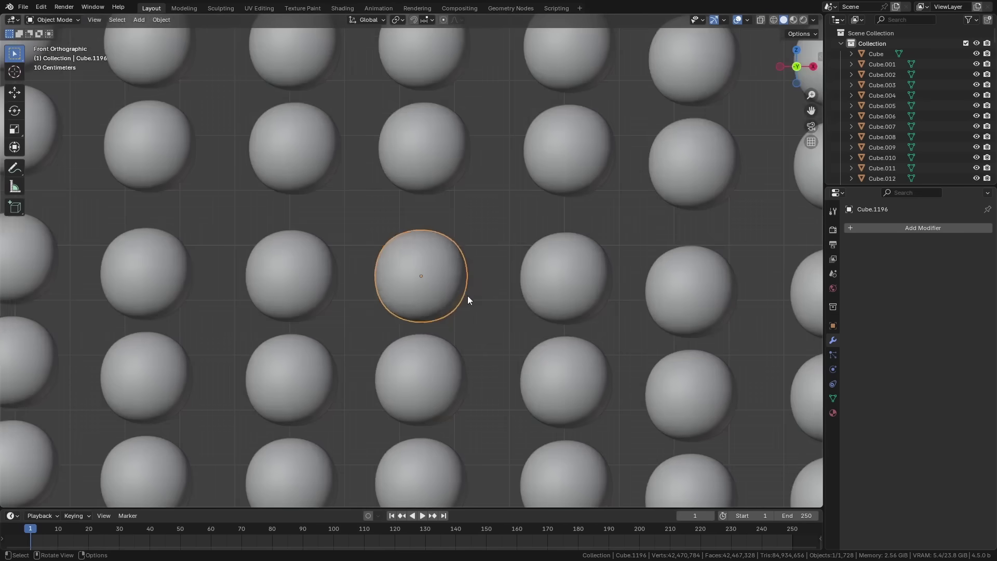
# - In Edit Mode on Cube.1196, select a vertex and enable proportional editing
pyautogui.press('Tab')
pyautogui.scroll(6, 441, 275)
pyautogui.click(482, 274)
pyautogui.scroll(3, 483, 325)
pyautogui.click(443, 20)
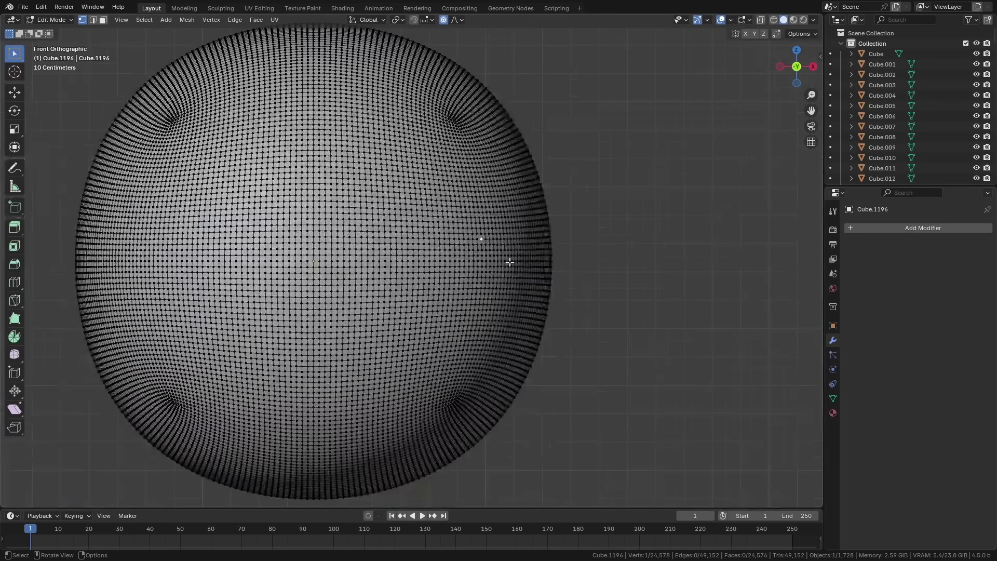
# - Try and cancel two proportional grabs on the vertex, then return to Object Mode
pyautogui.scroll(-4, 510, 263)
pyautogui.scroll(2, 504, 271)
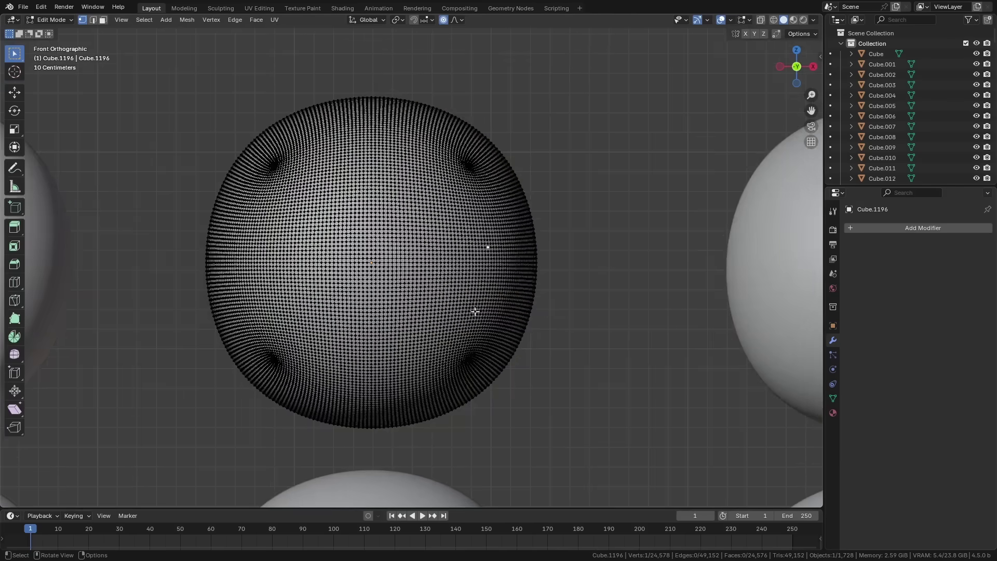
pyautogui.press('g')
pyautogui.press('Escape')
pyautogui.moveTo(477, 311); pyautogui.dragTo(467, 338, button='middle')
pyautogui.press('g')
pyautogui.press('Escape')
pyautogui.scroll(-6, 384, 322)
pyautogui.press('Tab')
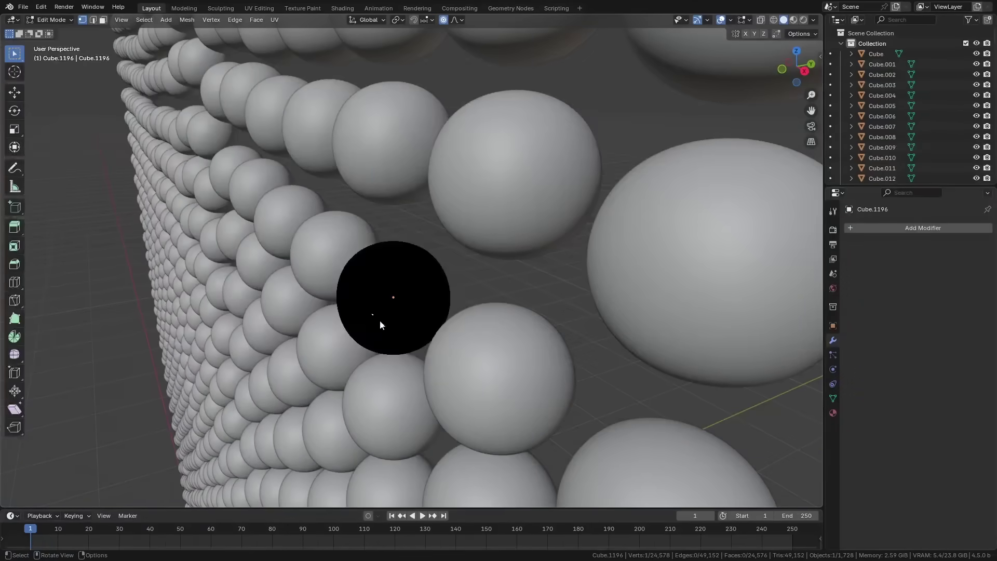
pyautogui.scroll(-2, 379, 324)
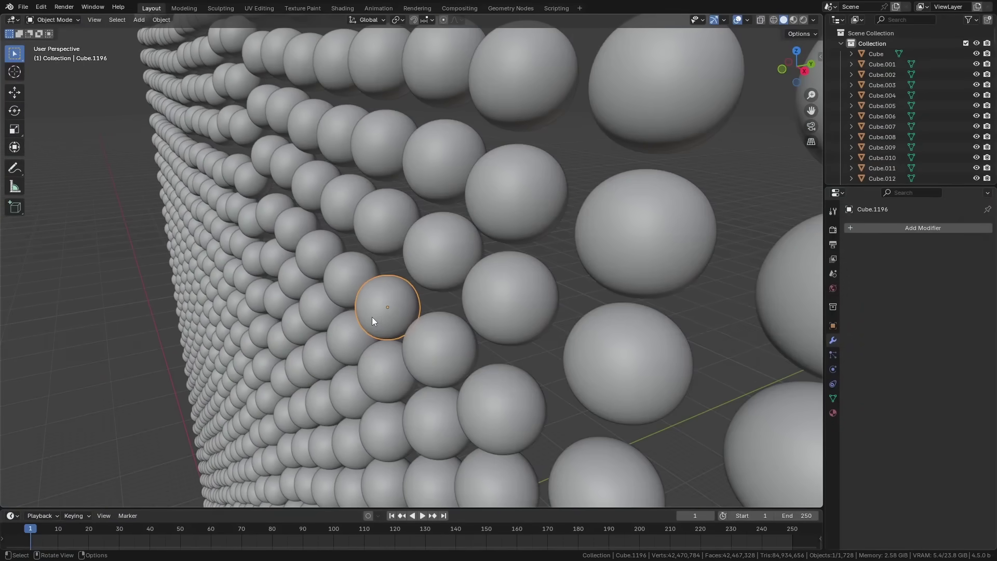
pyautogui.scroll(-8, 375, 322)
pyautogui.moveTo(377, 329); pyautogui.dragTo(463, 302, button='middle')
pyautogui.scroll(5, 397, 356)
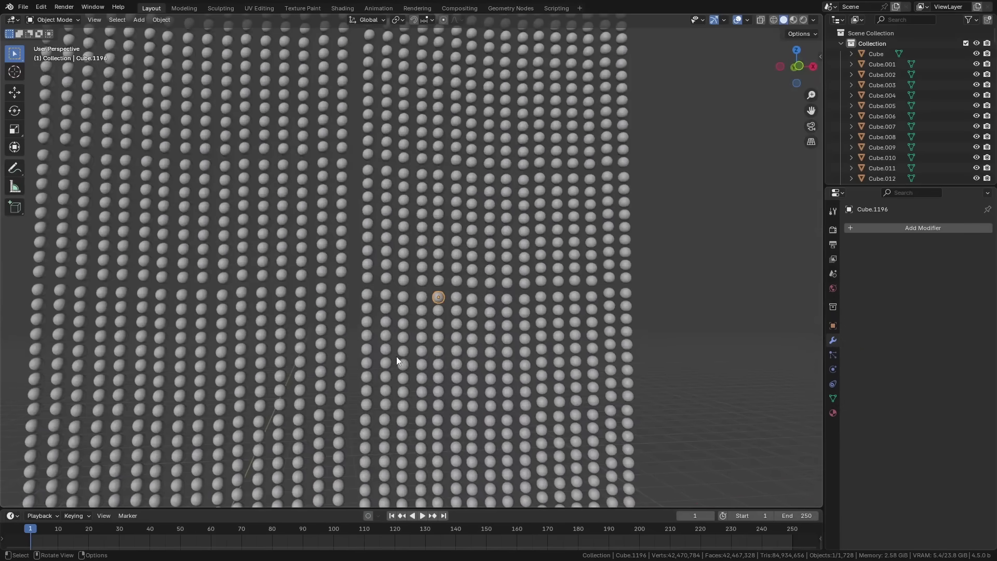
# - In Sculpting, fold sphere Cube.1196 with Push Cloth strokes at a 150 px brush radius
pyautogui.hotkey('ctrl', 'pagedown')
pyautogui.hotkey('ctrl', 'pagedown')
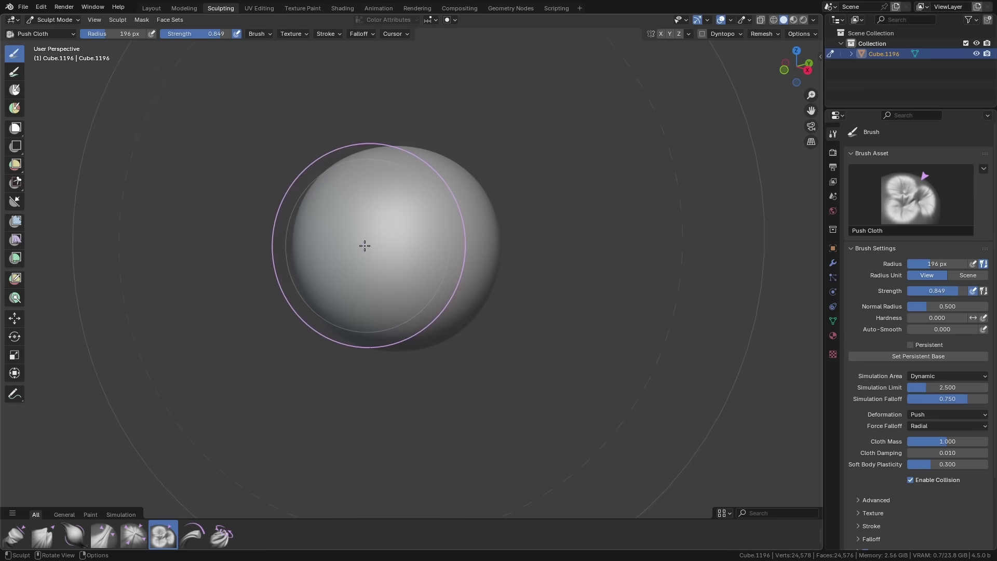
pyautogui.moveTo(393, 247); pyautogui.dragTo(388, 256)
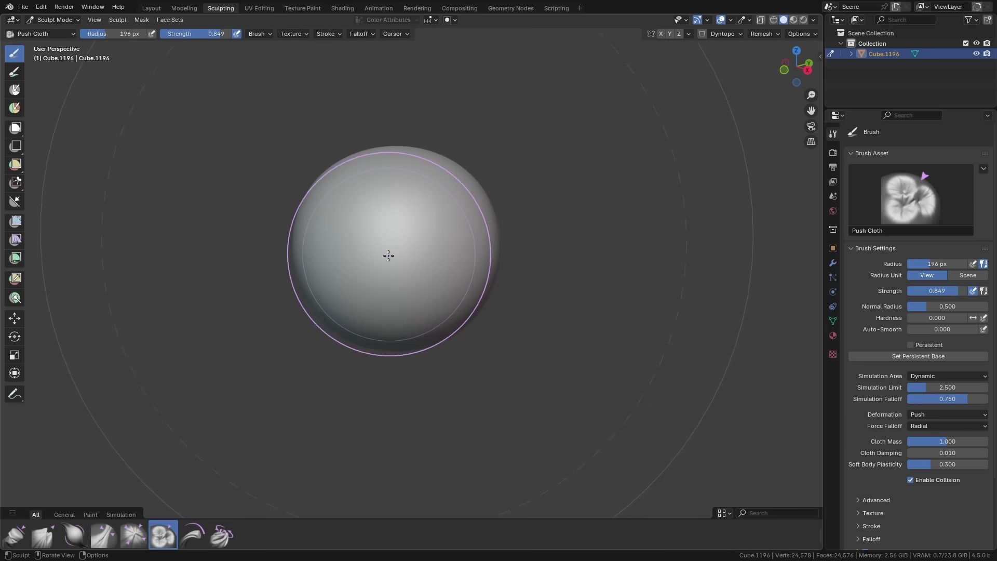
pyautogui.press('f')
pyautogui.click(365, 256)
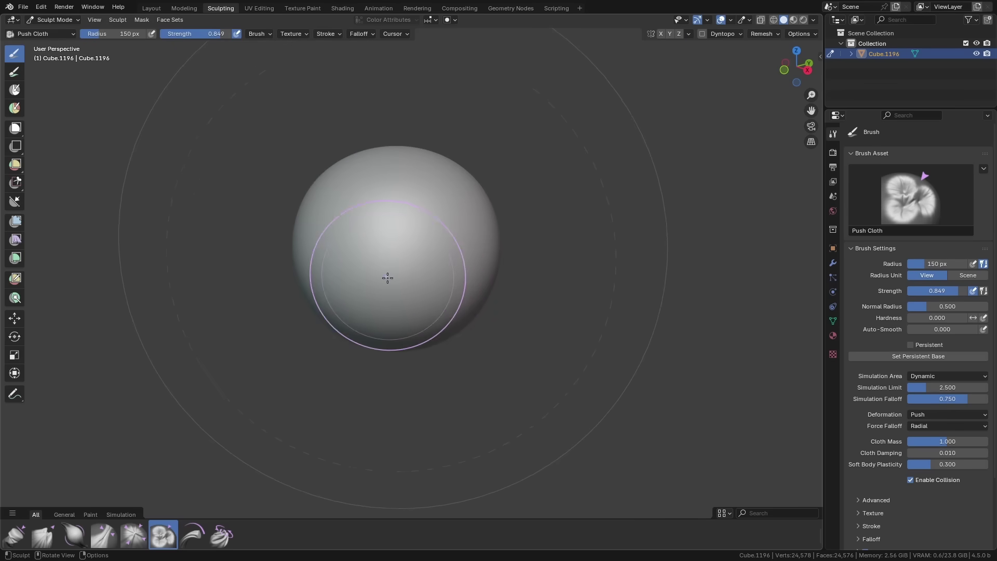
pyautogui.moveTo(403, 255); pyautogui.dragTo(413, 215)
pyautogui.moveTo(413, 215); pyautogui.dragTo(397, 248, button='middle')
pyautogui.moveTo(397, 248); pyautogui.dragTo(382, 259)
pyautogui.moveTo(382, 259); pyautogui.dragTo(398, 296, button='middle')
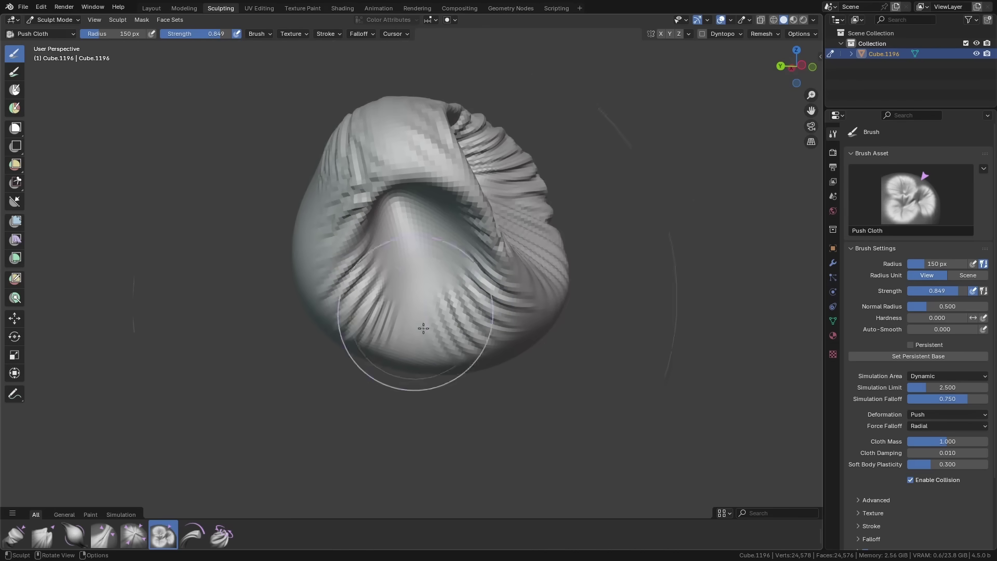
# - Pinch the mesh's lower left into point creases with the Pinch Point Cloth brush
pyautogui.click(133, 535)
pyautogui.moveTo(407, 293); pyautogui.dragTo(408, 293)
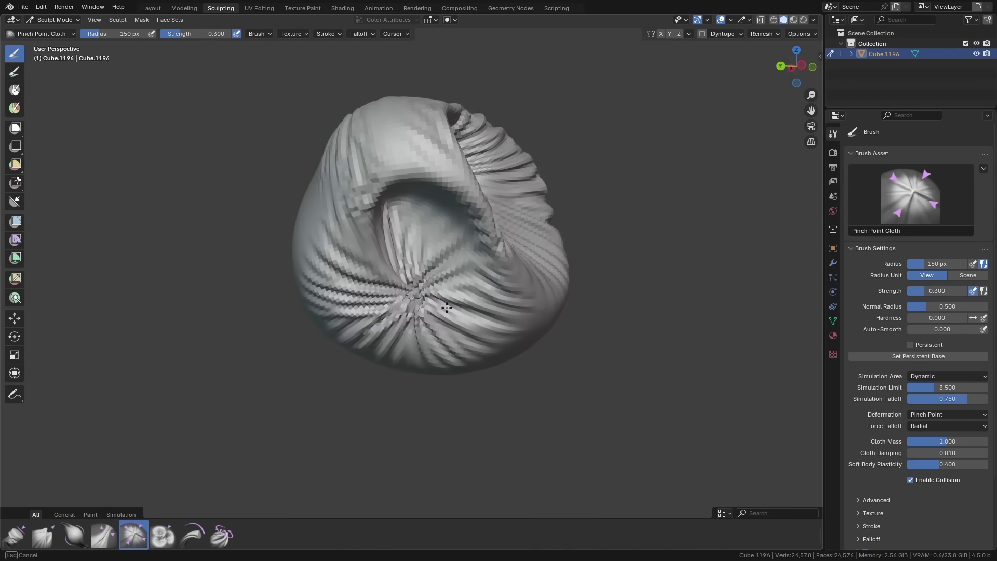
pyautogui.moveTo(461, 315); pyautogui.dragTo(461, 315)
pyautogui.moveTo(461, 315); pyautogui.dragTo(463, 245, button='middle')
pyautogui.moveTo(463, 245); pyautogui.dragTo(418, 328)
# - Pinch more creases into the top and bottom of the folded mesh
pyautogui.moveTo(418, 327); pyautogui.dragTo(454, 167, button='middle')
pyautogui.moveTo(454, 166)
pyautogui.mouseDown()
pyautogui.moveTo(448, 176)
pyautogui.moveTo(464, 128)
pyautogui.mouseUp()
pyautogui.moveTo(464, 128); pyautogui.dragTo(370, 278, button='middle')
pyautogui.moveTo(395, 346)
pyautogui.mouseDown()
pyautogui.moveTo(391, 153)
pyautogui.moveTo(439, 236)
pyautogui.mouseUp()
pyautogui.scroll(4, 399, 311)
pyautogui.scroll(-5, 439, 236)
pyautogui.moveTo(439, 236); pyautogui.dragTo(359, 166, button='middle')
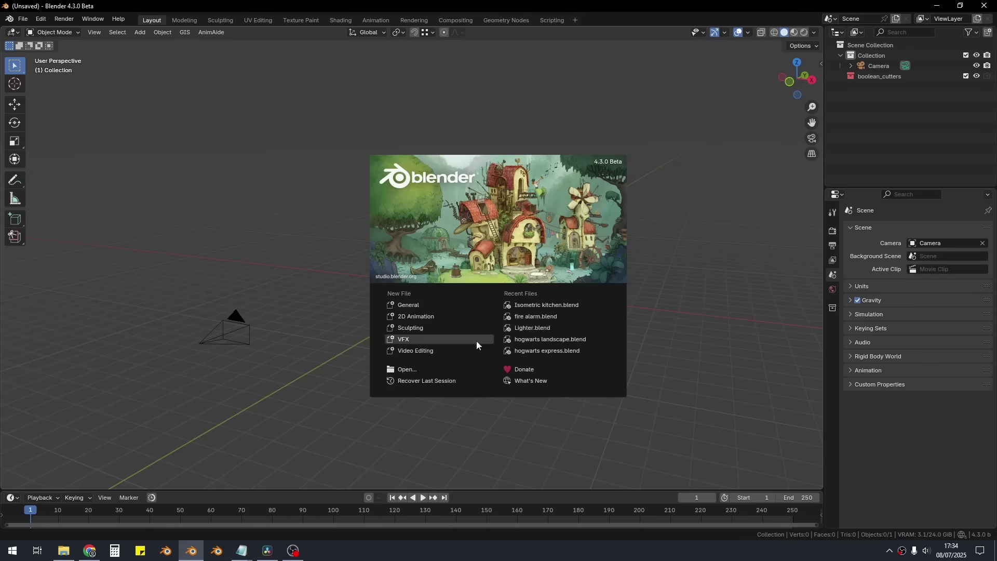
# - Load Isometric kitchen.blend from recent files and set Material Preview shading via the Z pie menu
pyautogui.click(562, 306)
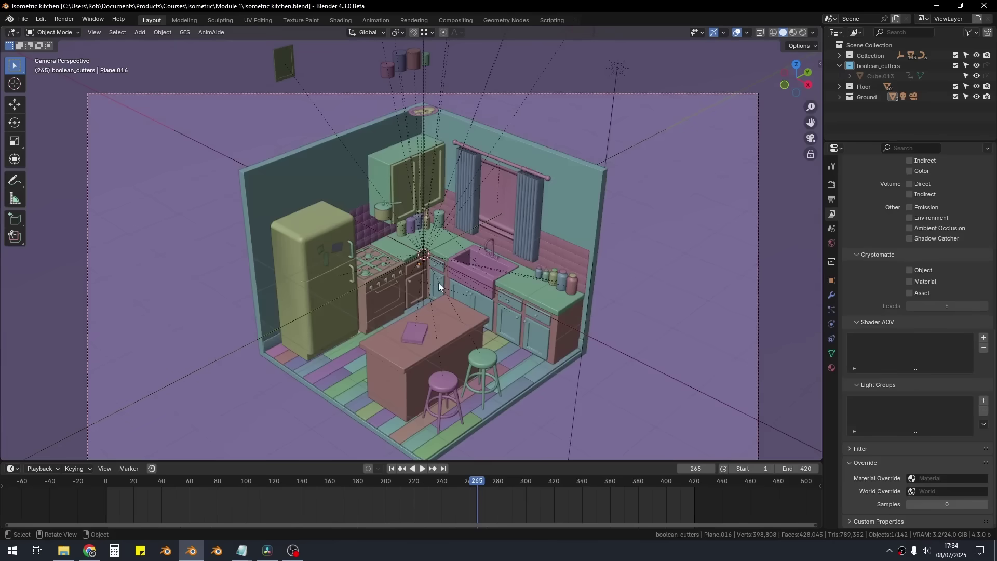
pyautogui.keyDown('shift'); pyautogui.moveTo(439, 282); pyautogui.dragTo(416, 250, button='middle'); pyautogui.keyUp('shift')
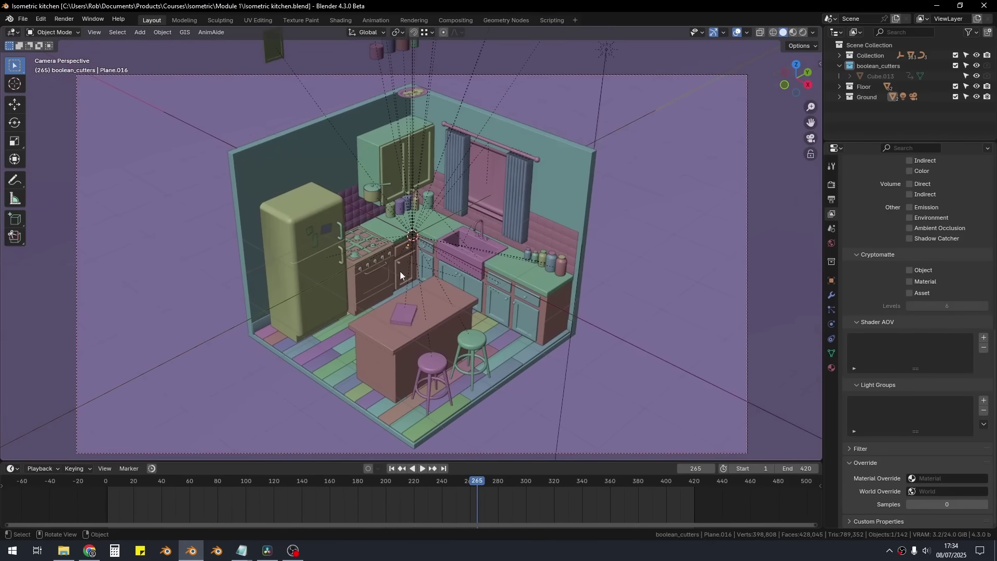
pyautogui.press('z')
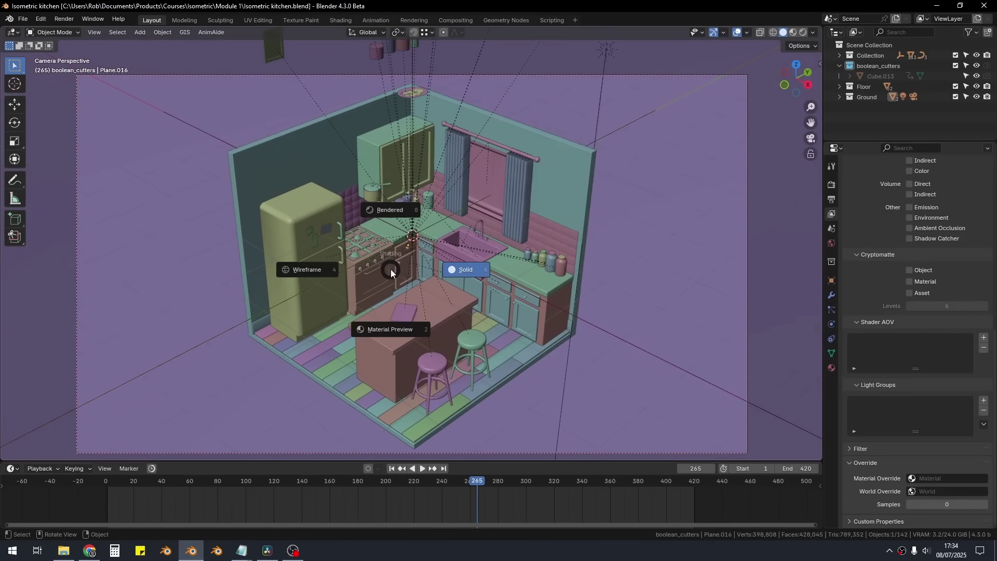
pyautogui.click(391, 326)
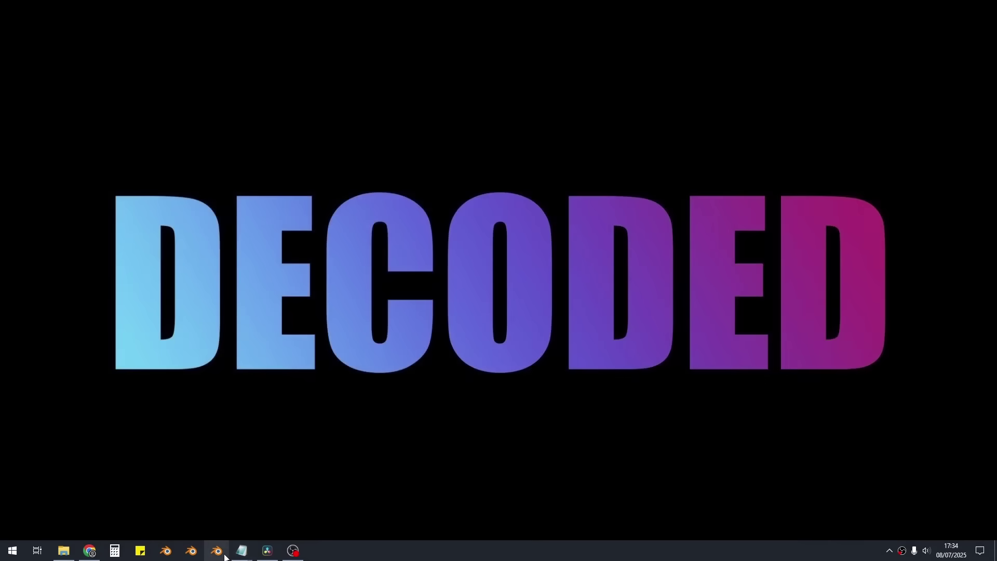
# - Launch Blender 4.5 and show Isometric kitchen.blend in Material Preview viewport shading
pyautogui.click(222, 553)
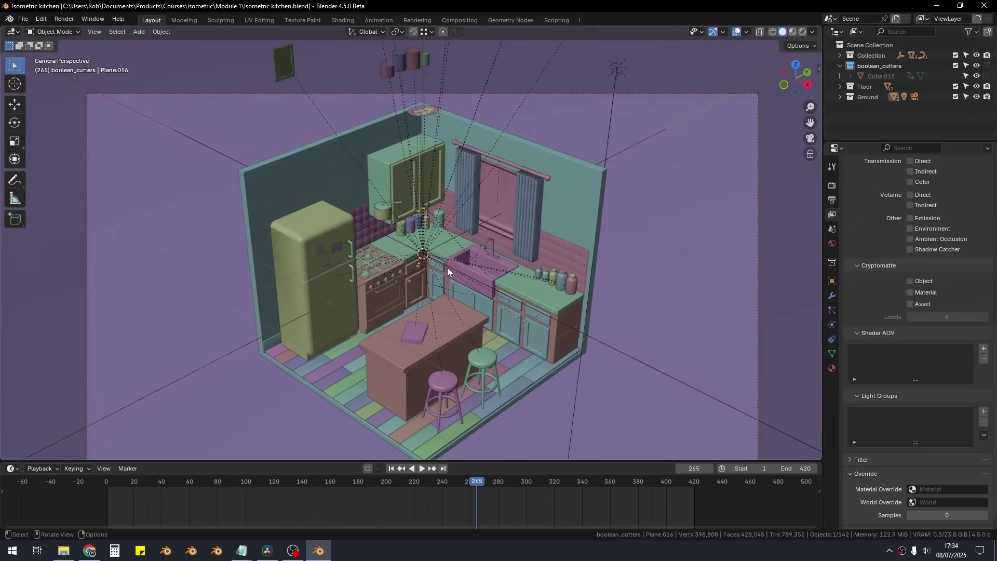
pyautogui.press('z')
pyautogui.click(448, 326)
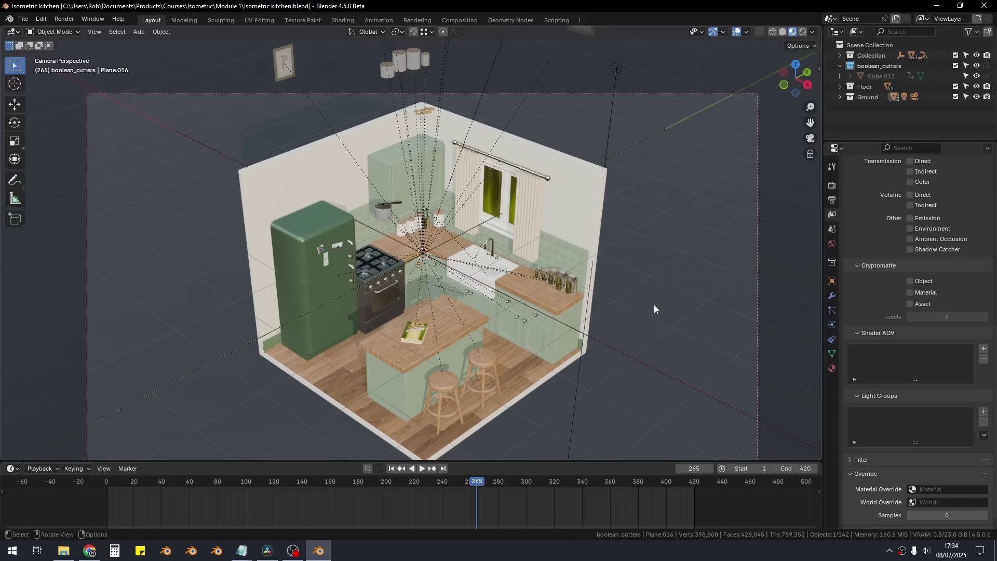
pyautogui.press('z')
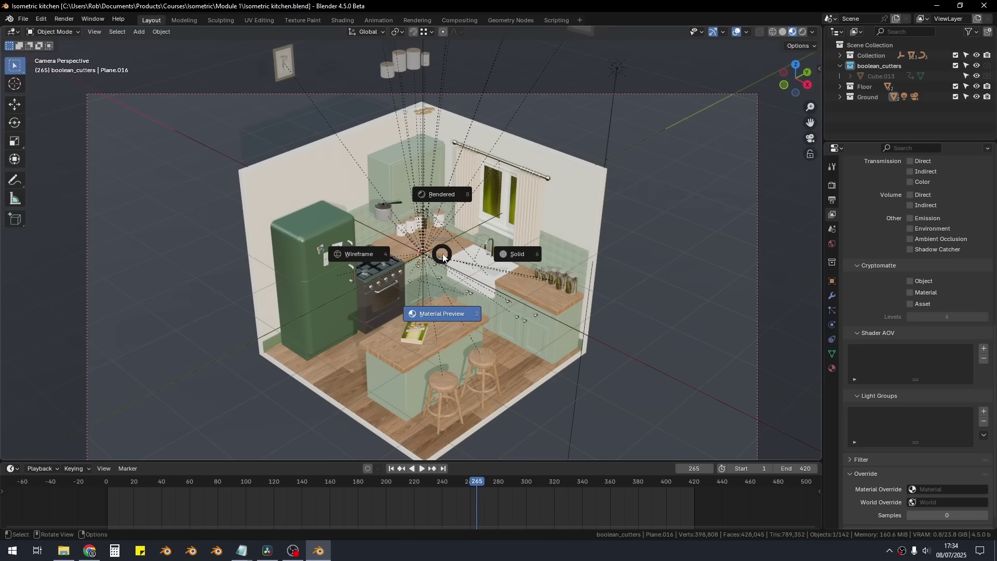
pyautogui.click(444, 314)
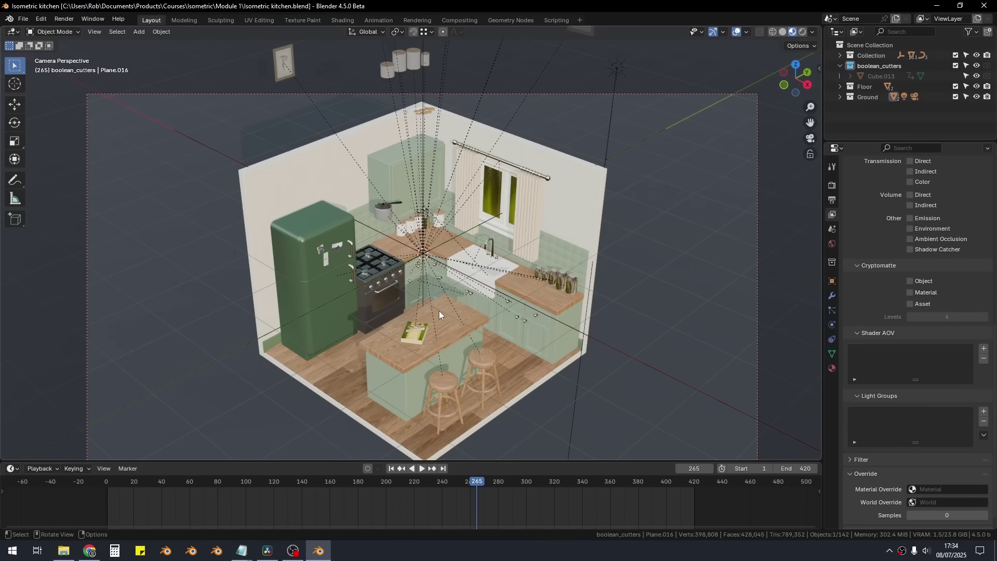